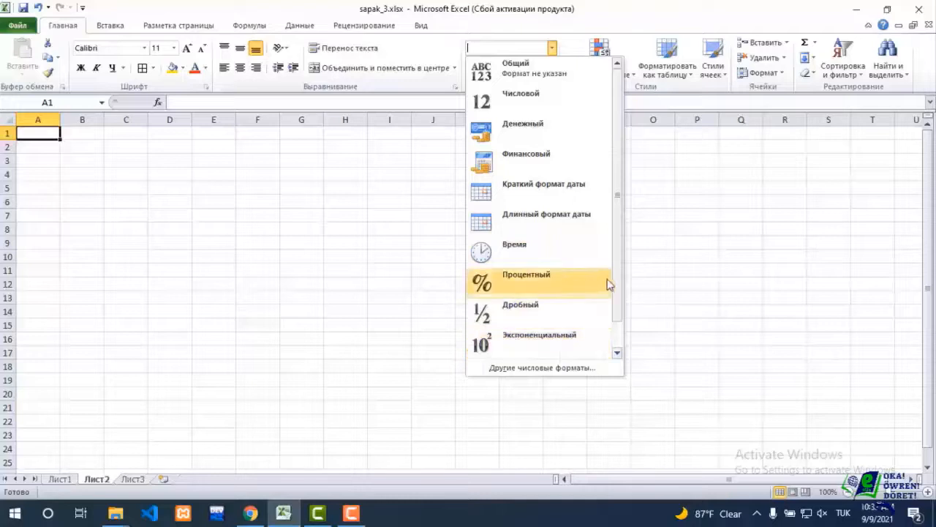
pyautogui.moveTo(617, 283); pyautogui.dragTo(617, 318)
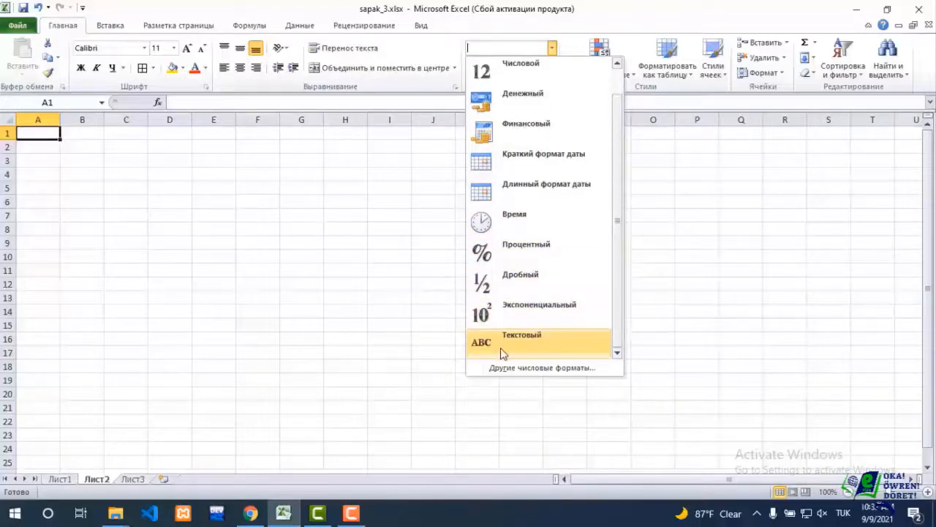
pyautogui.click(326, 257)
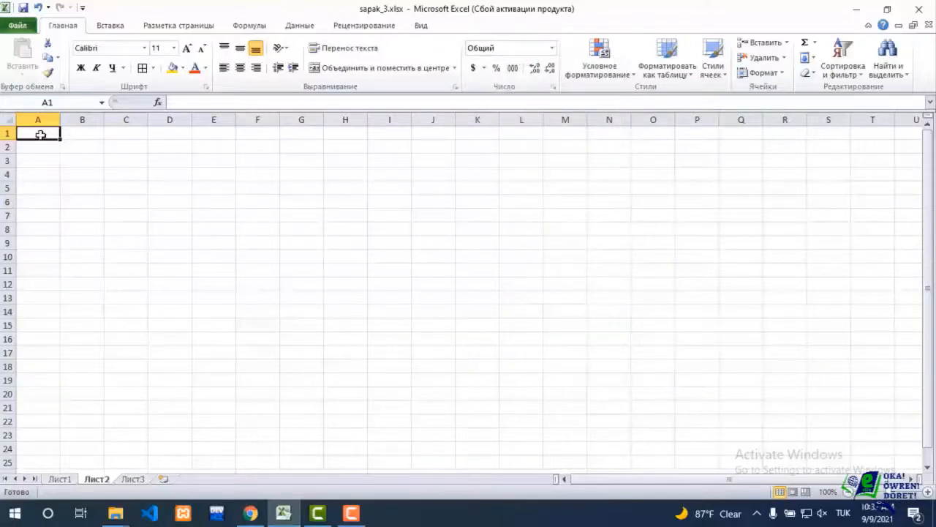
# - Enter the headers "T/b", "Kysymlar" and "Ýazylyş görnüşi" in cells A1, B1 and C1
pyautogui.write('T')
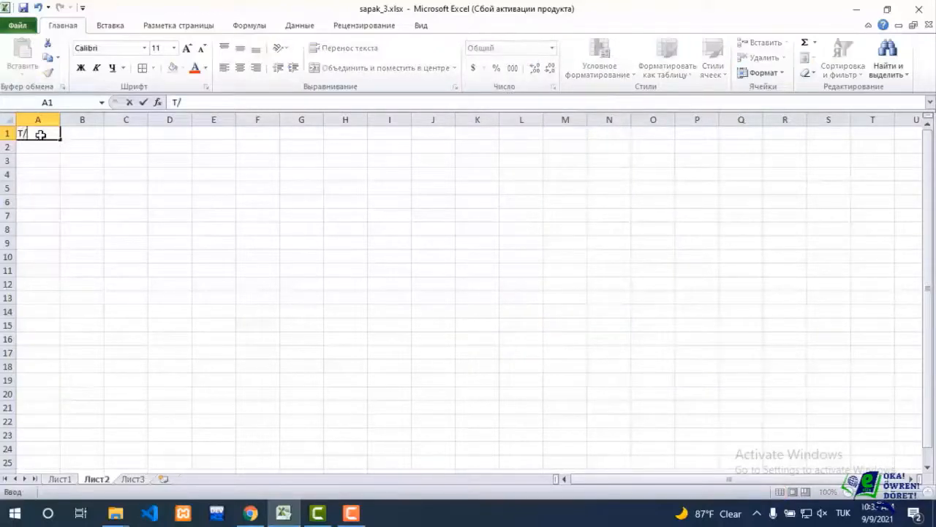
pyautogui.write('/b')
pyautogui.press('Tab')
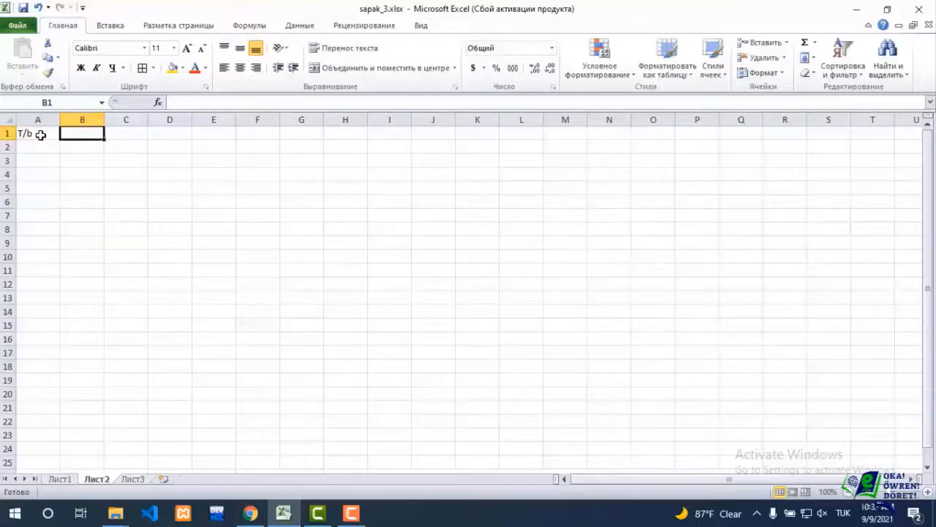
pyautogui.write('Kysymlar')
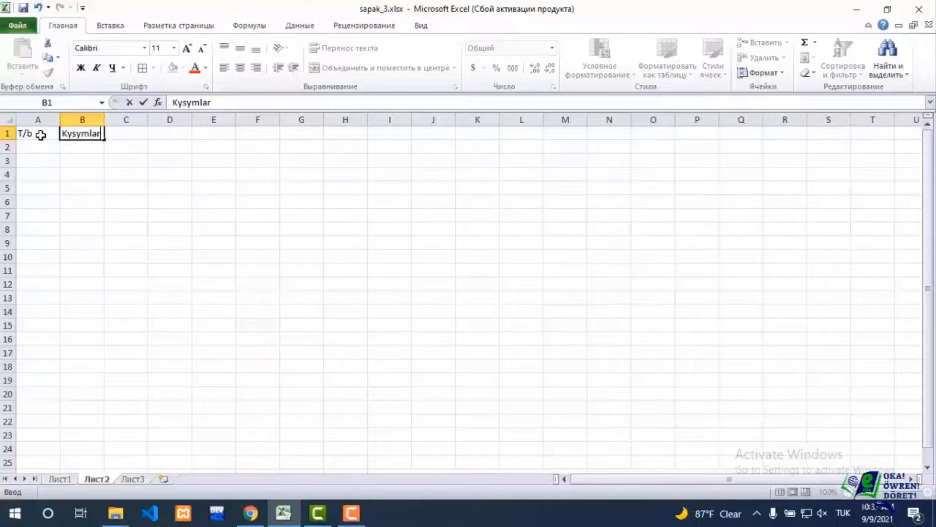
pyautogui.press('Tab')
pyautogui.write('Ýazy')
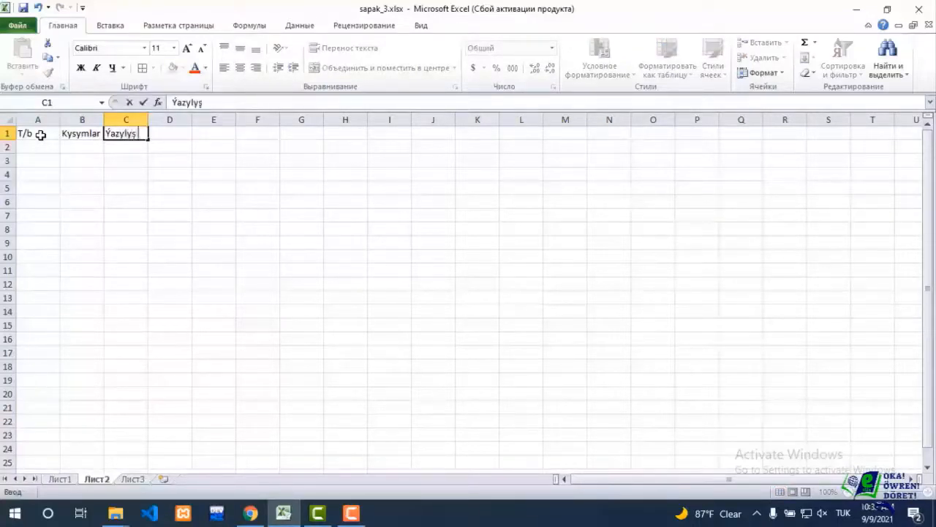
pyautogui.write('lyş görnüşi')
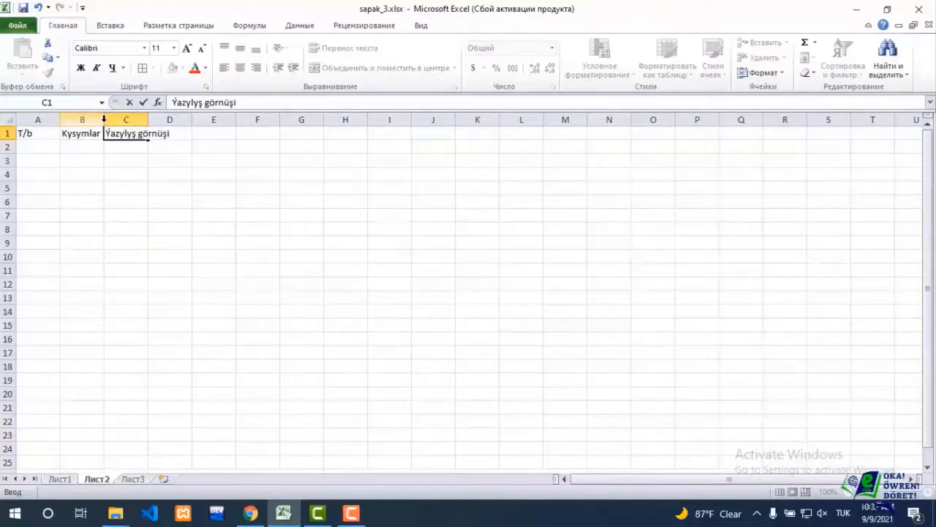
# - Widen columns B and C to several times their default width
pyautogui.click(104, 120)
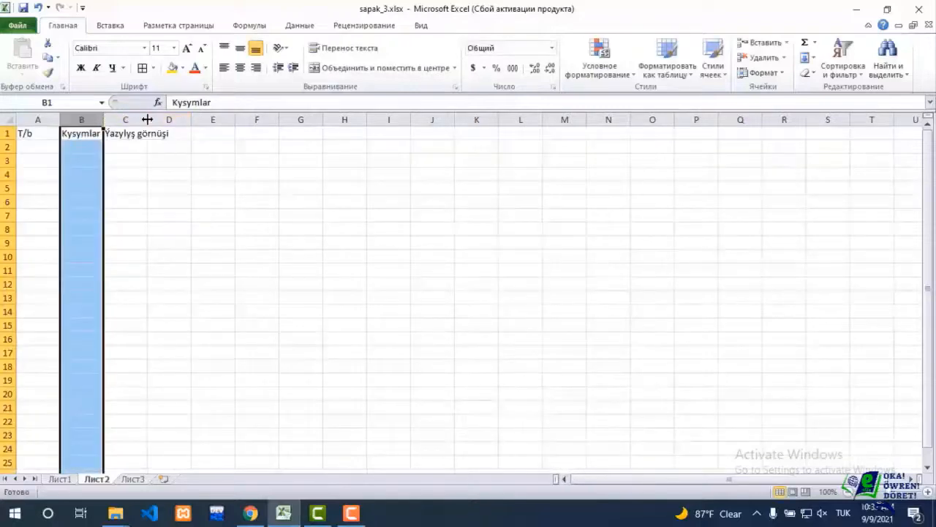
pyautogui.moveTo(148, 119); pyautogui.dragTo(277, 123)
pyautogui.moveTo(103, 117); pyautogui.dragTo(248, 119)
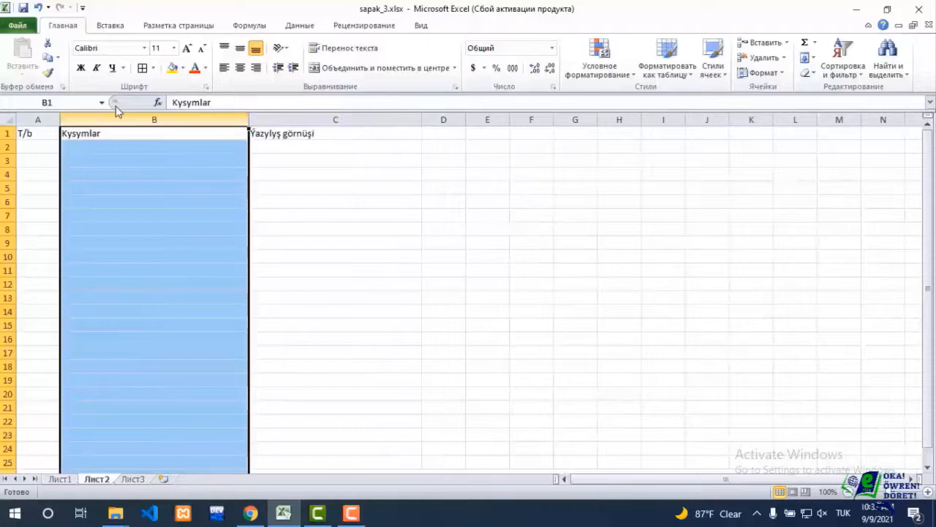
# - Number the rows under T/b from 1 to 15 in A2:A16 by extending the series started with 1 and 2
pyautogui.click(31, 148)
pyautogui.write('1')
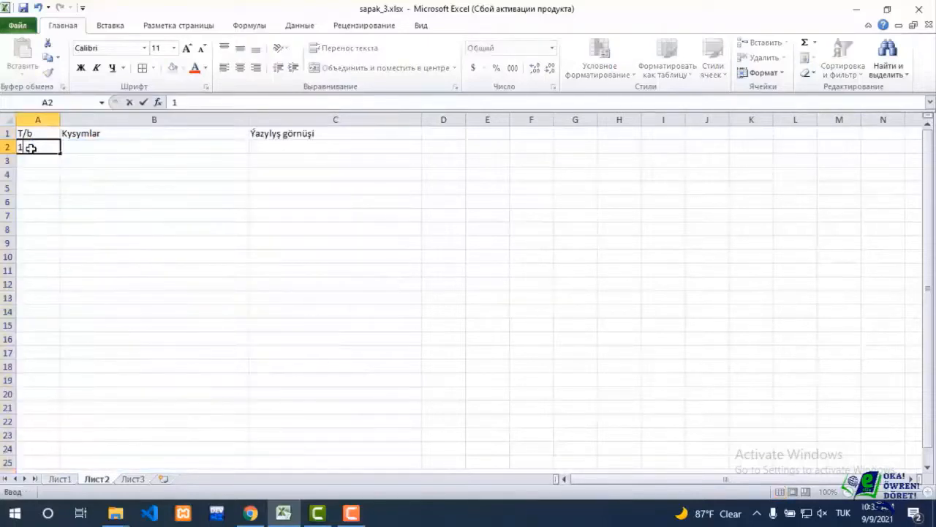
pyautogui.press('Return')
pyautogui.write('2')
pyautogui.press('Return')
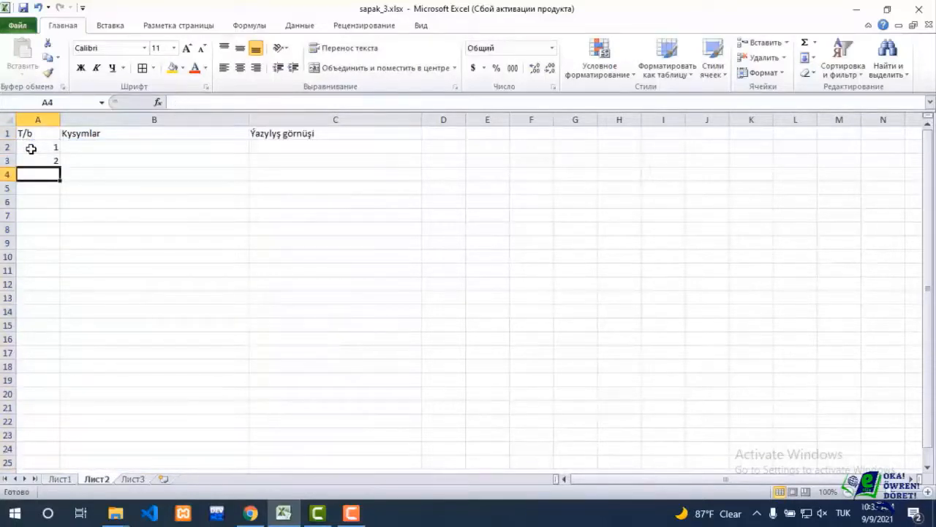
pyautogui.moveTo(31, 148); pyautogui.dragTo(46, 349)
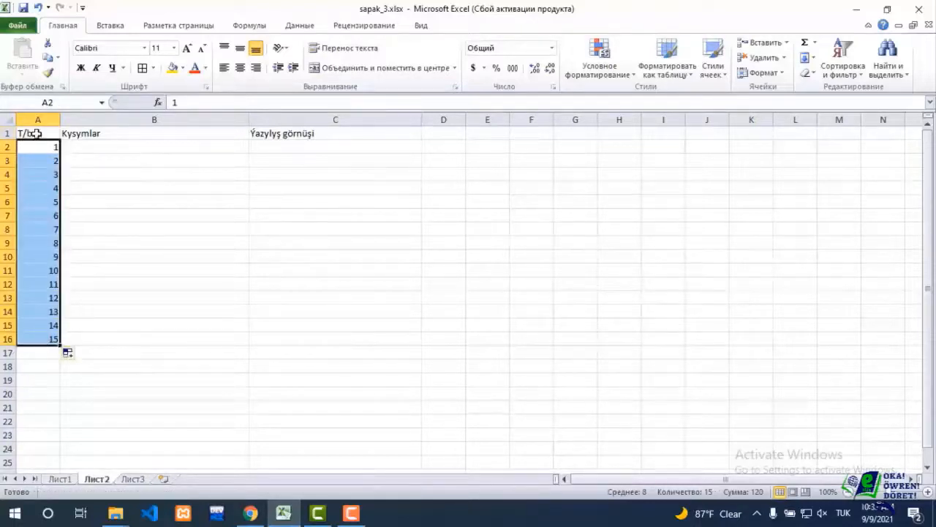
# - Add all borders to the table A1:C16 and center its contents horizontally and vertically
pyautogui.moveTo(36, 133); pyautogui.dragTo(291, 335)
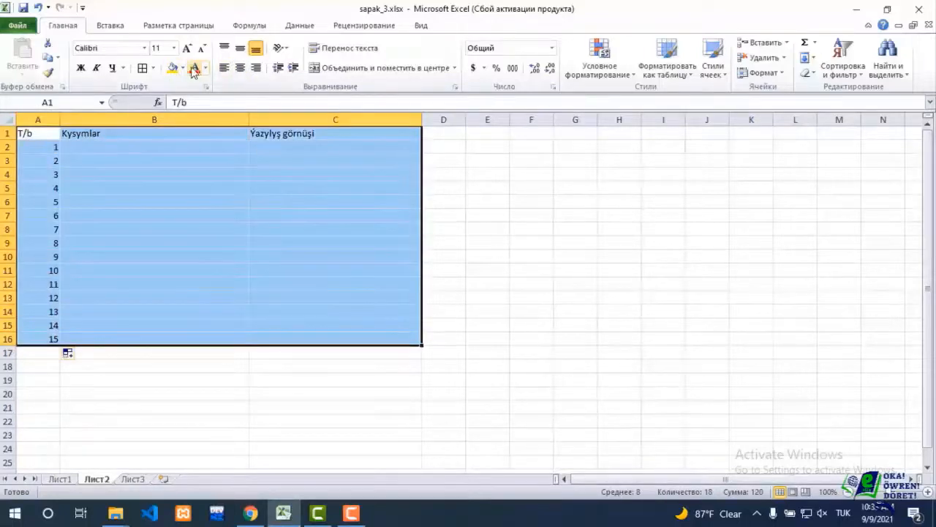
pyautogui.click(142, 68)
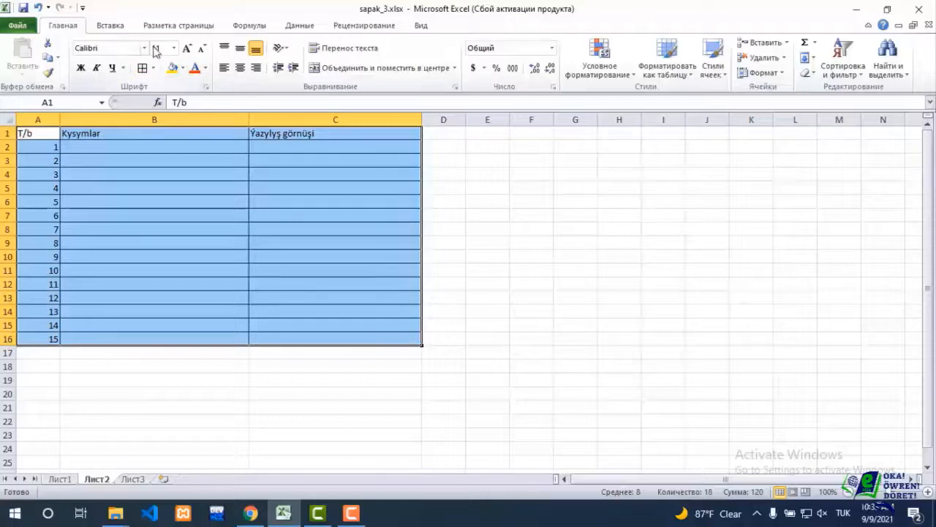
pyautogui.click(240, 68)
pyautogui.click(240, 49)
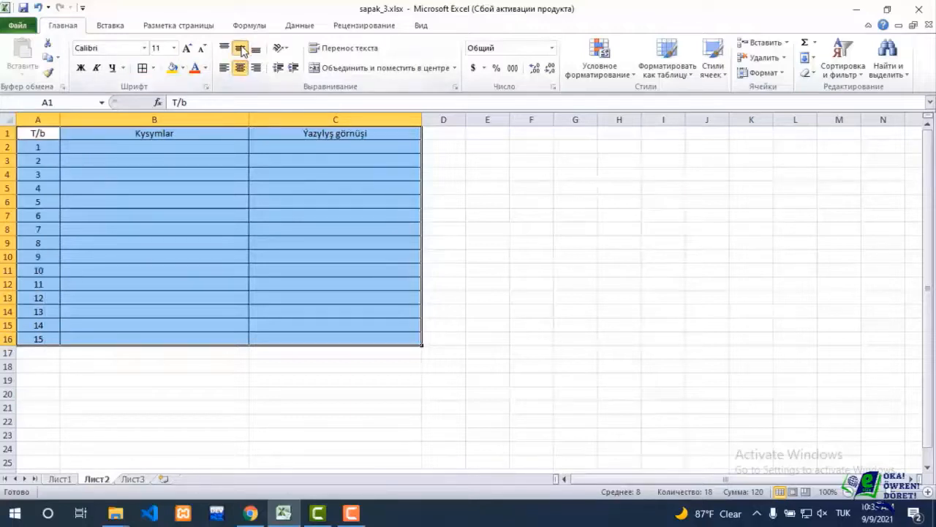
pyautogui.click(238, 218)
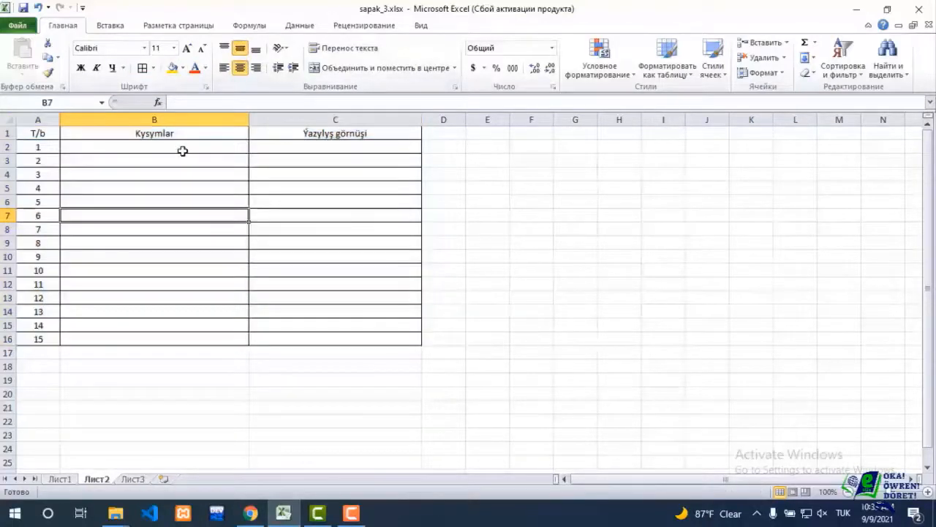
# - Fill the first table row with "Umumy" in B2 and the sample "abç,123" in C2
pyautogui.click(182, 151)
pyautogui.write('Umumy')
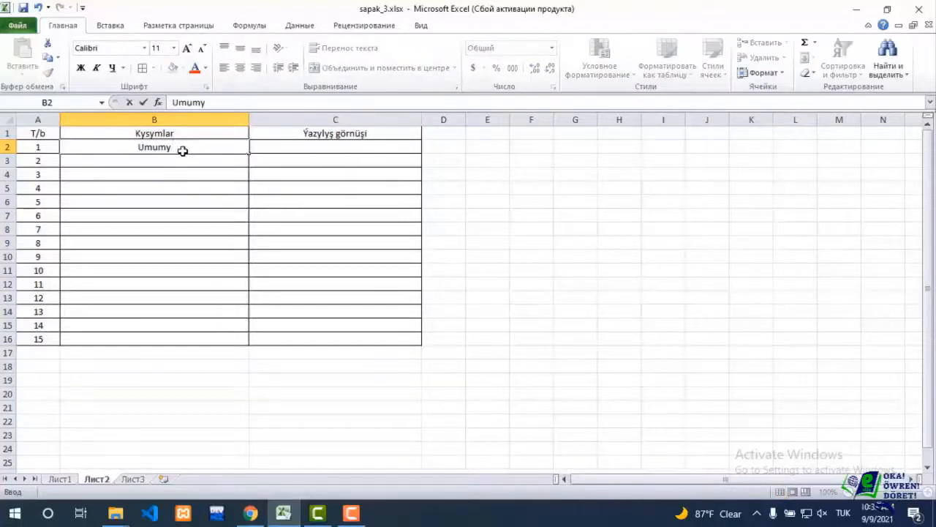
pyautogui.click(281, 150)
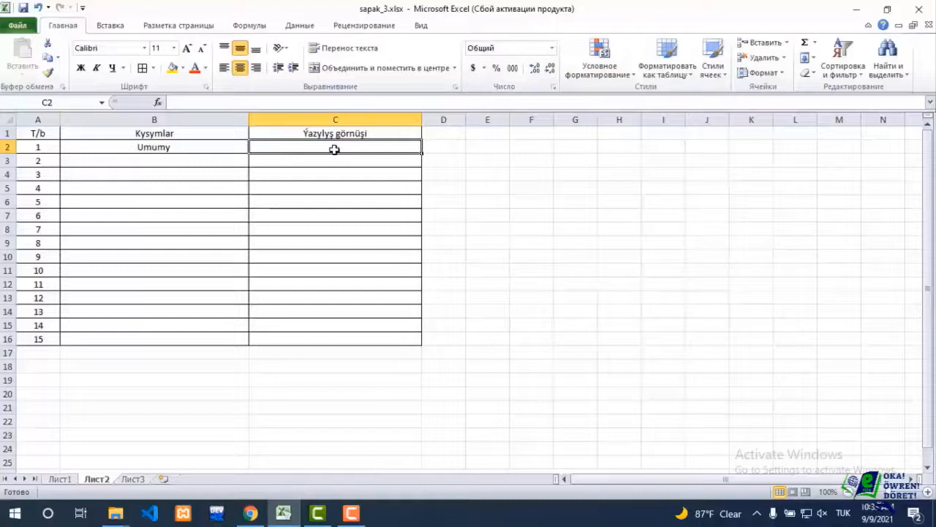
pyautogui.write('abç')
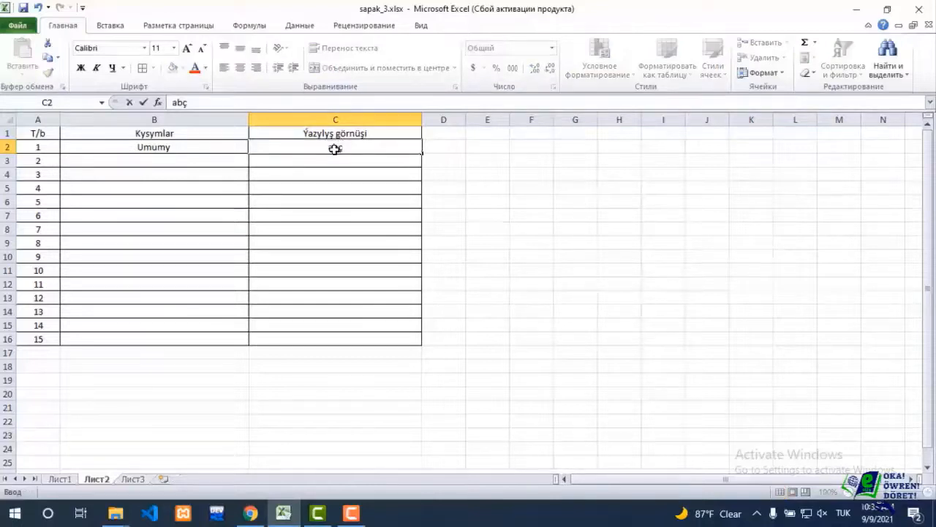
pyautogui.write(',123')
# - Enter "San kysymy" in B3, and format C3 as Числовой with the sample value 123
pyautogui.click(192, 160)
pyautogui.write('S')
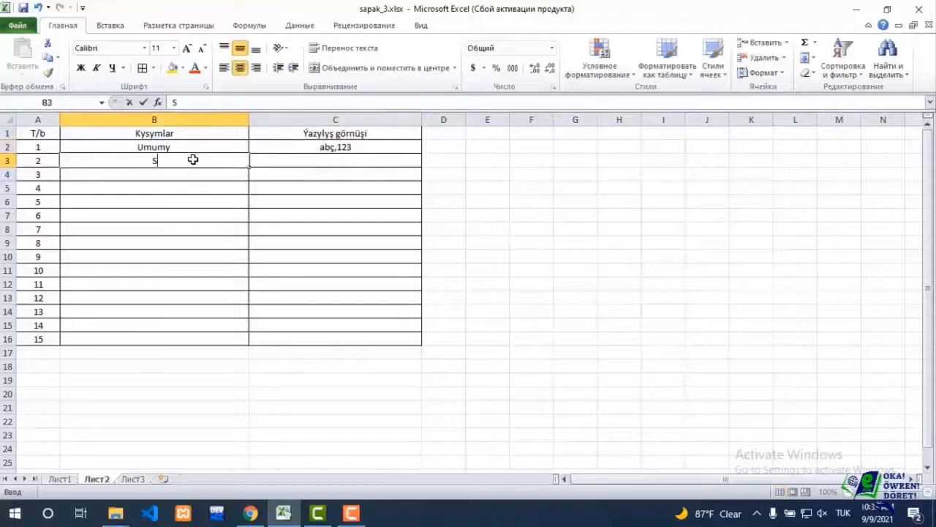
pyautogui.write('an kysymy')
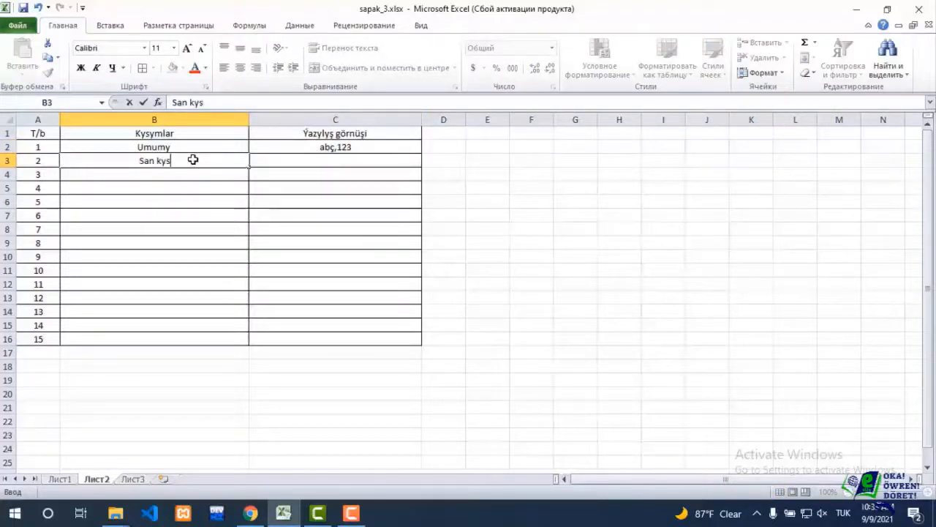
pyautogui.click(267, 161)
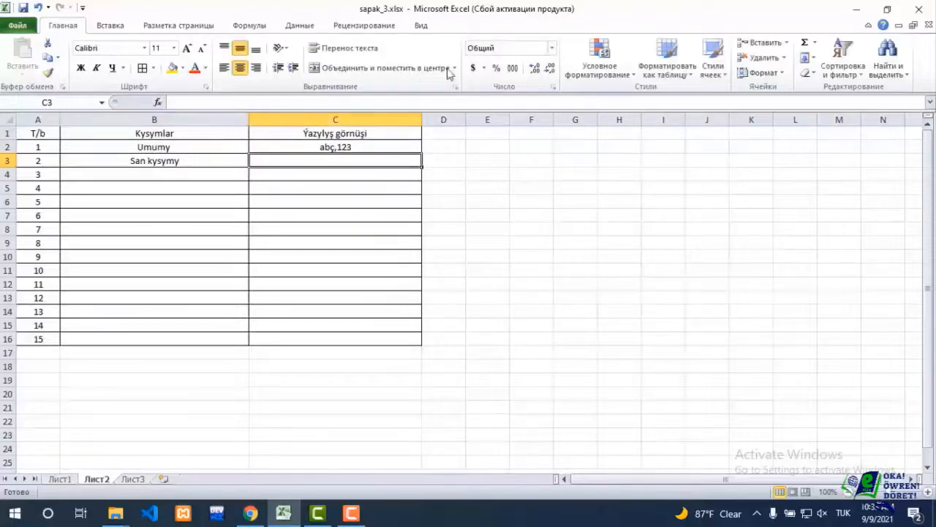
pyautogui.click(552, 48)
pyautogui.click(531, 100)
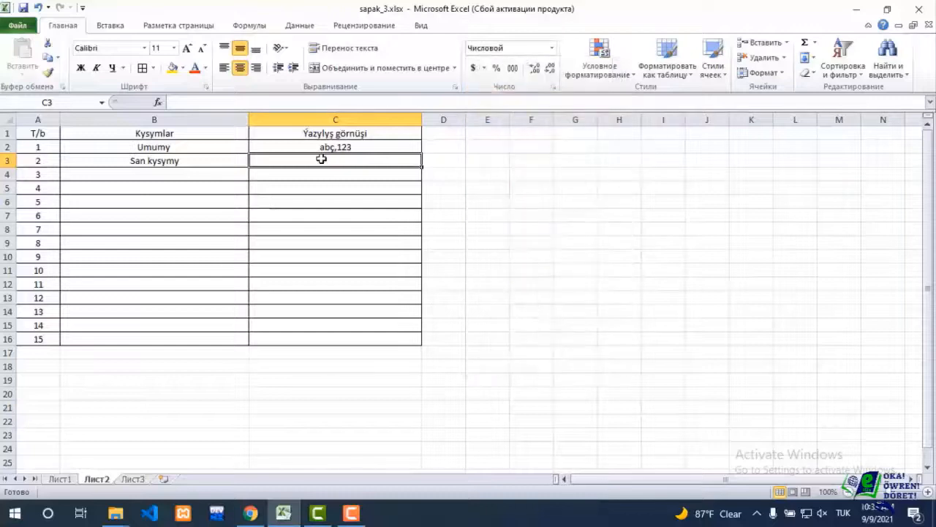
pyautogui.write('123')
pyautogui.press('Return')
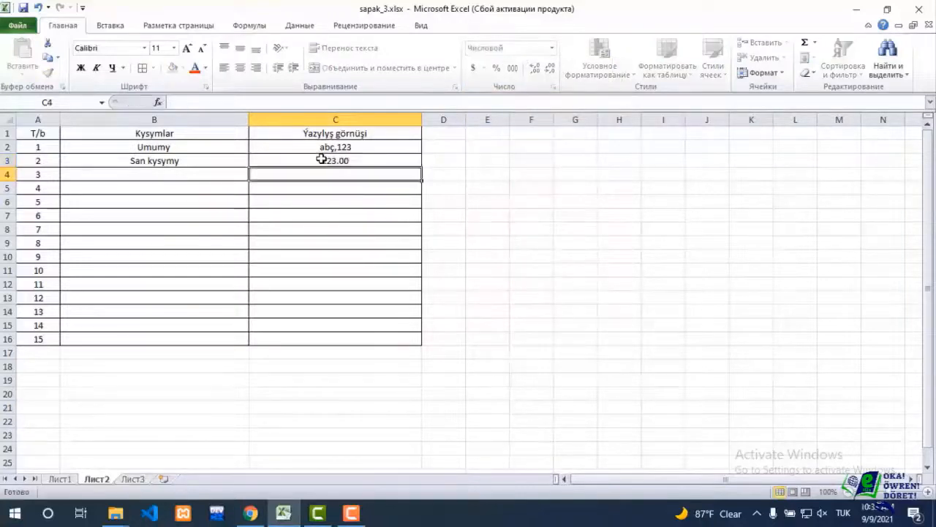
# - Set the number format of cell C3 to show 8 decimal places
pyautogui.click(343, 163)
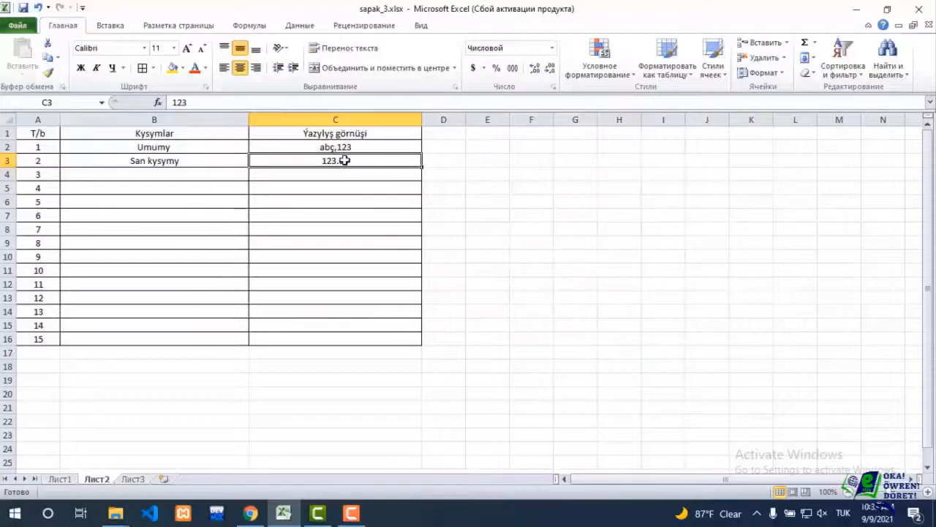
pyautogui.rightClick(345, 161)
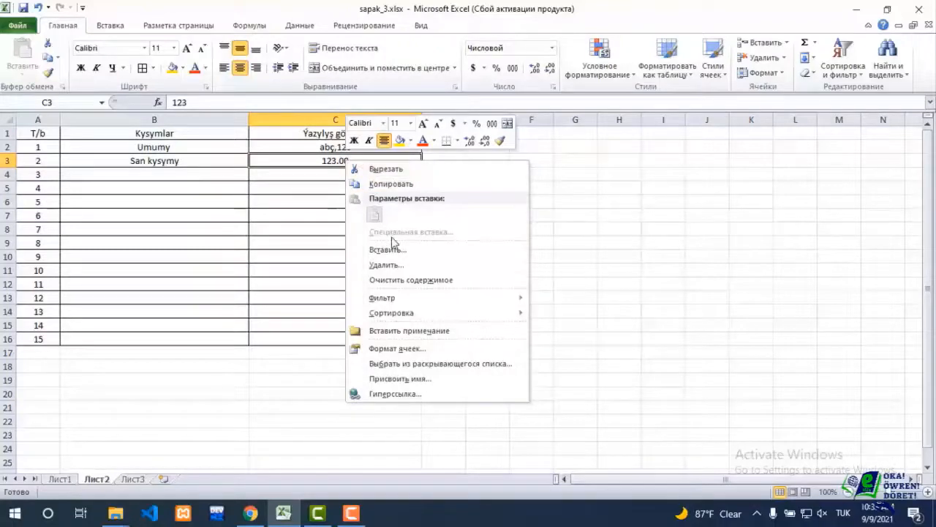
pyautogui.click(410, 349)
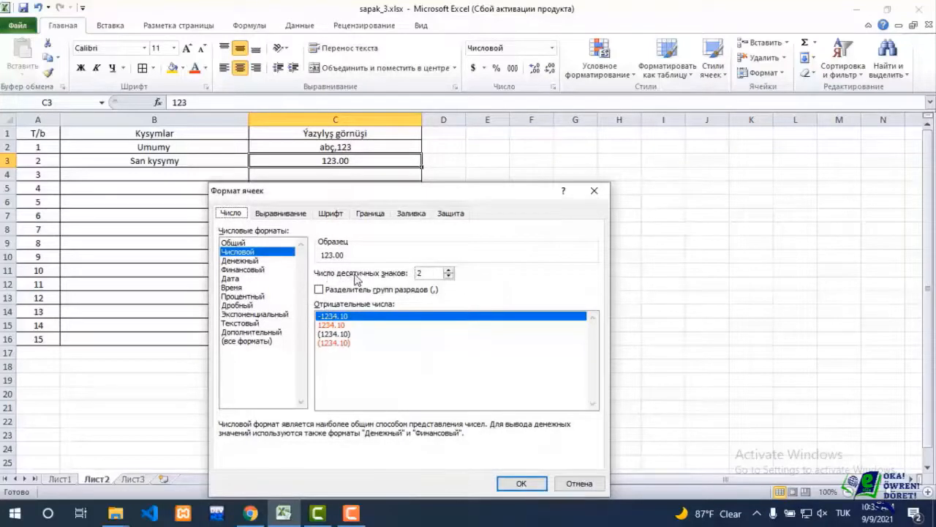
pyautogui.click(449, 269)
pyautogui.click(449, 270)
pyautogui.click(448, 270)
pyautogui.click(448, 270)
pyautogui.click(449, 270)
pyautogui.click(448, 270)
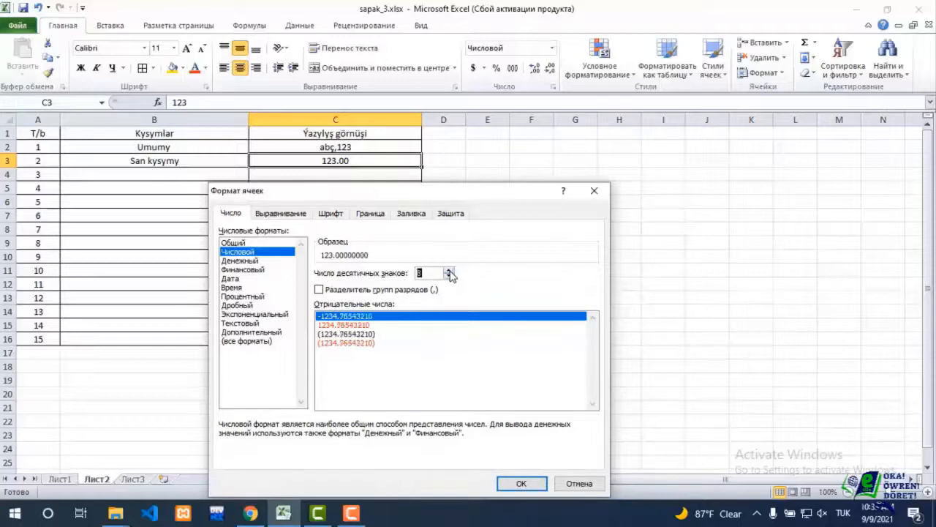
pyautogui.click(515, 483)
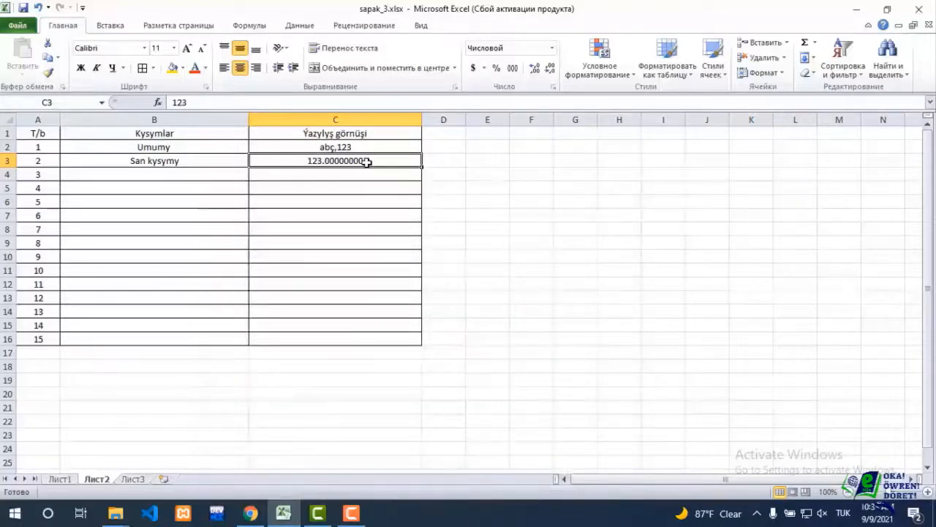
# - Enter the category name "Pul kysymy" in cell B4
pyautogui.click(147, 174)
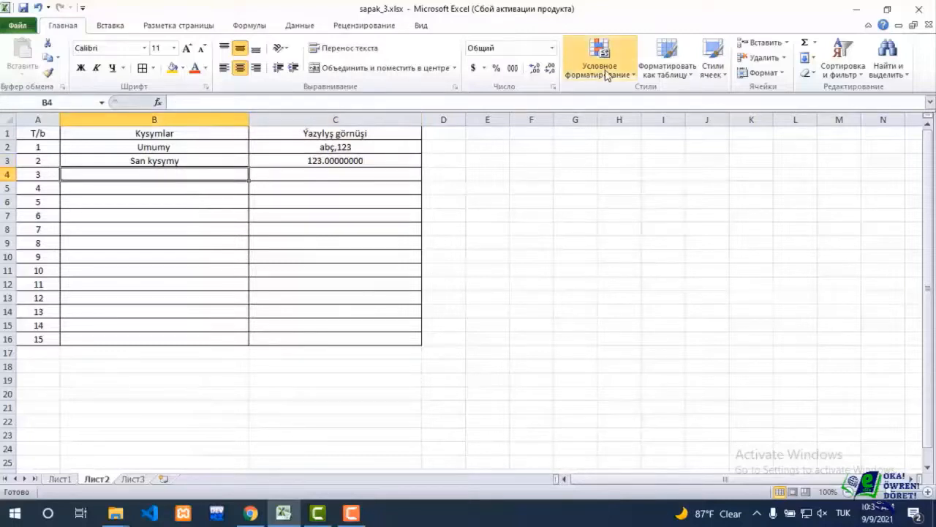
pyautogui.click(551, 47)
pyautogui.click(551, 48)
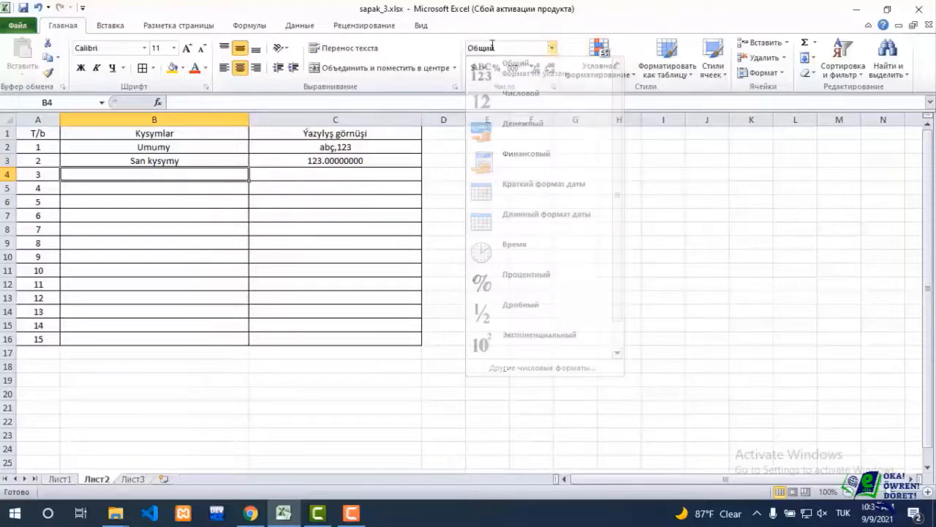
pyautogui.write('P')
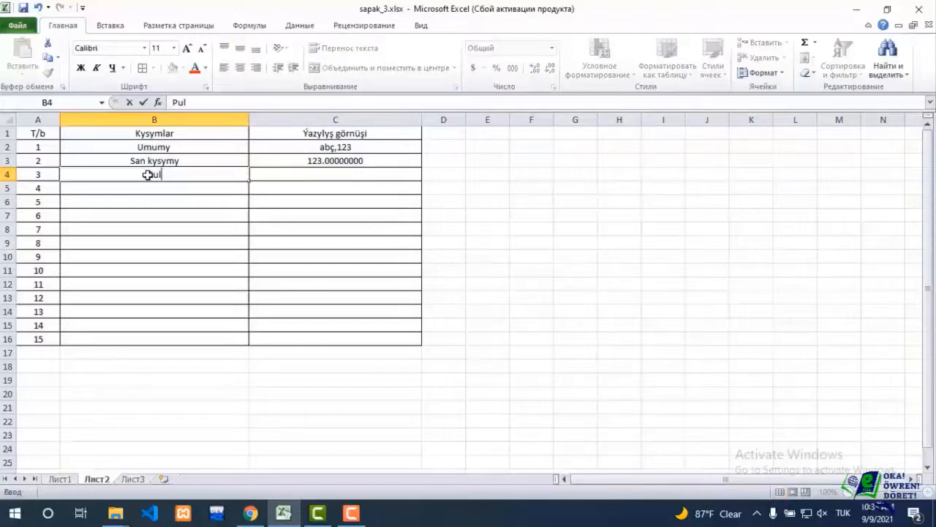
pyautogui.write('ul ky')
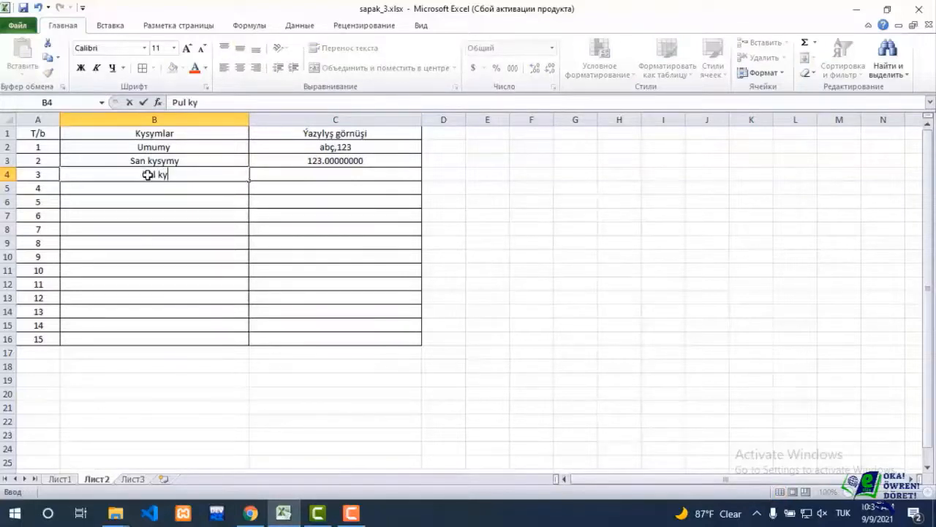
pyautogui.write('symy')
pyautogui.press('Tab')
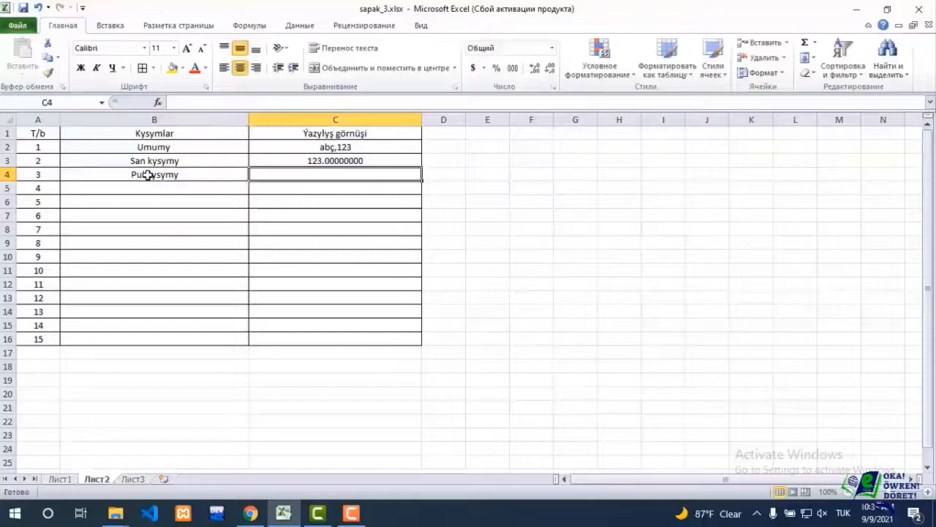
pyautogui.write('120')
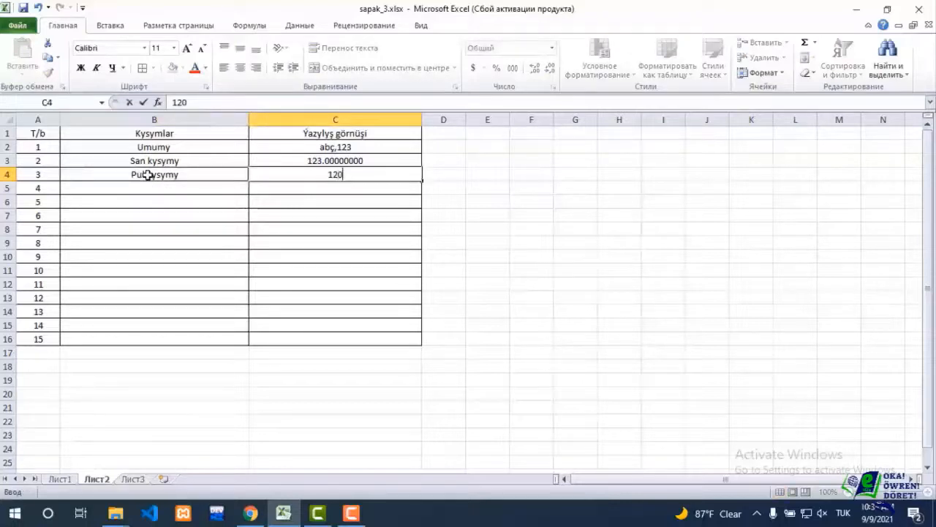
pyautogui.press('Return')
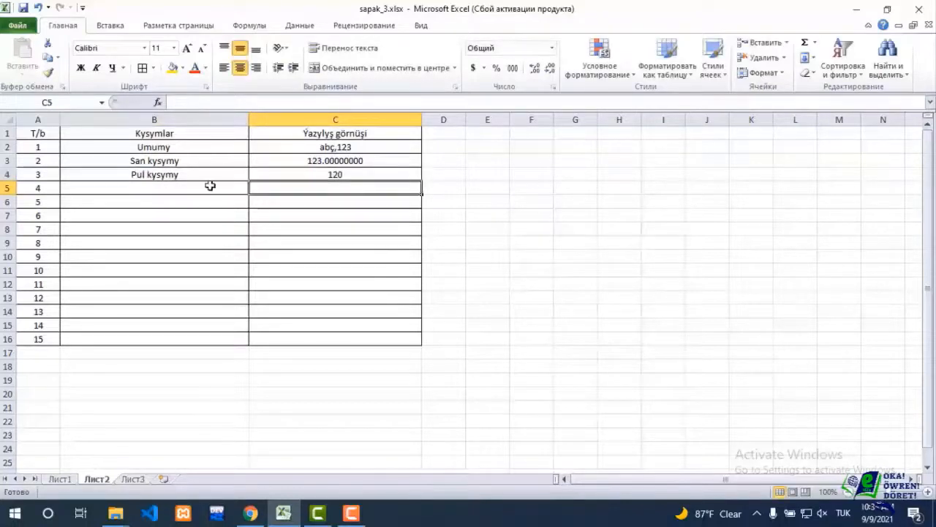
pyautogui.click(344, 175)
pyautogui.press('BackSpace')
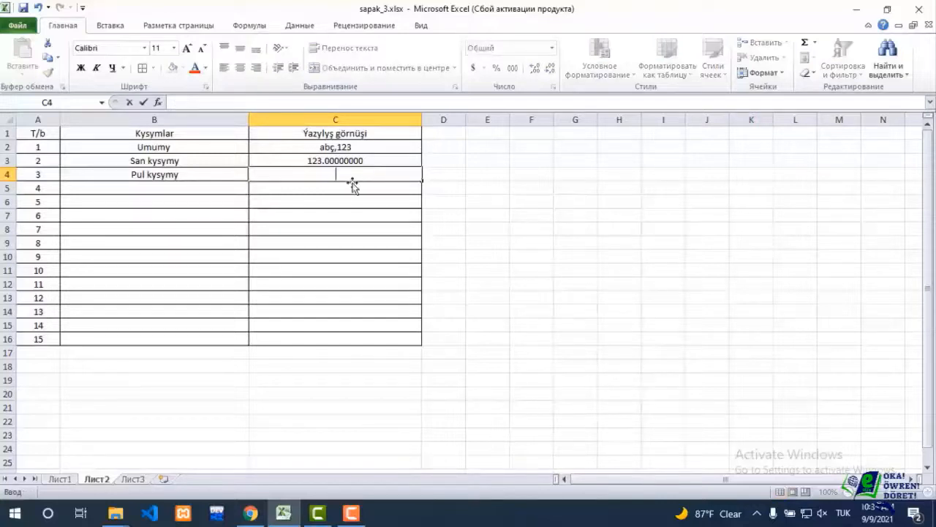
pyautogui.press('Return')
# - Format cell C4 as Денежный and enter the sample value 120
pyautogui.click(366, 173)
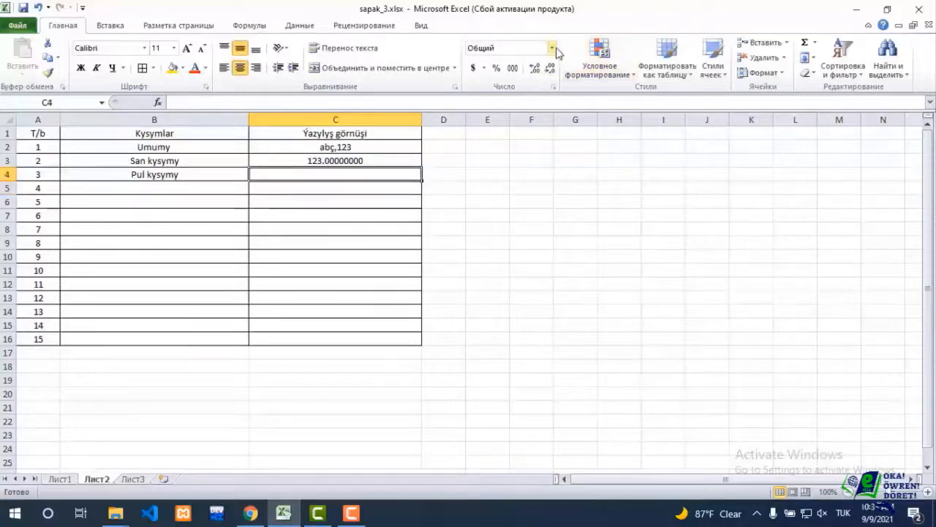
pyautogui.click(553, 49)
pyautogui.click(532, 130)
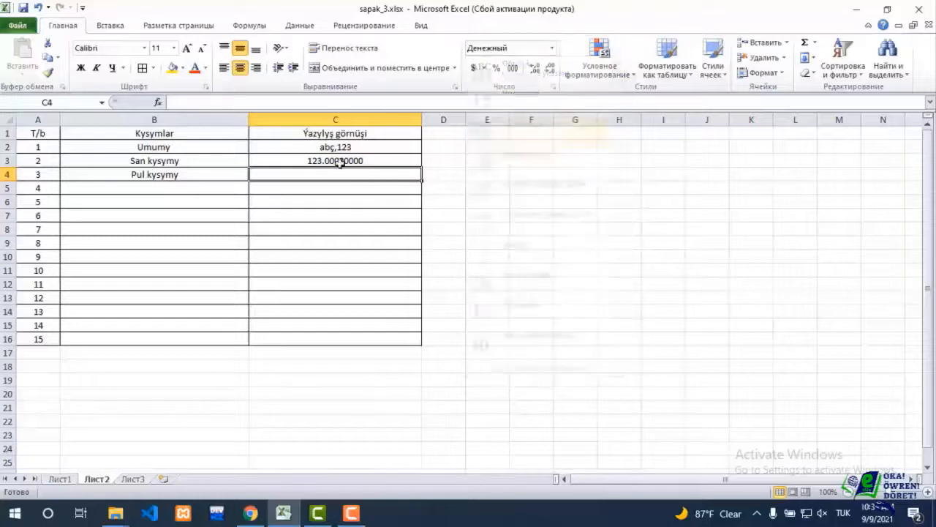
pyautogui.write('120')
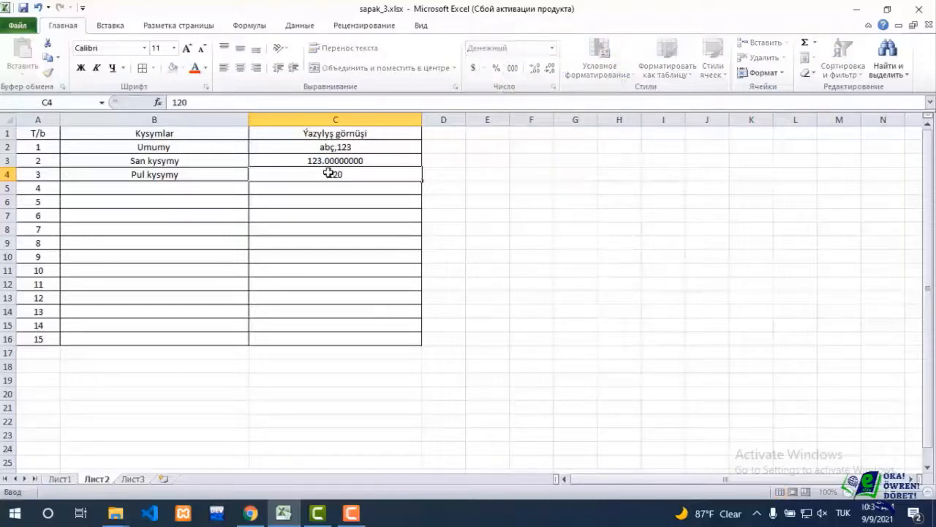
pyautogui.press('Return')
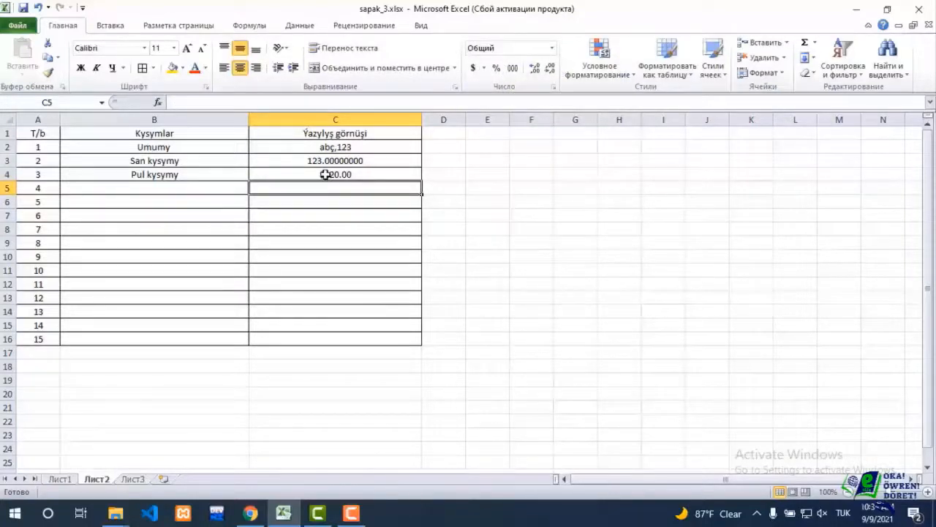
# - Change the currency symbol of cell C4 to "€ окситанский" in the cell format settings
pyautogui.click(324, 174)
pyautogui.rightClick(326, 175)
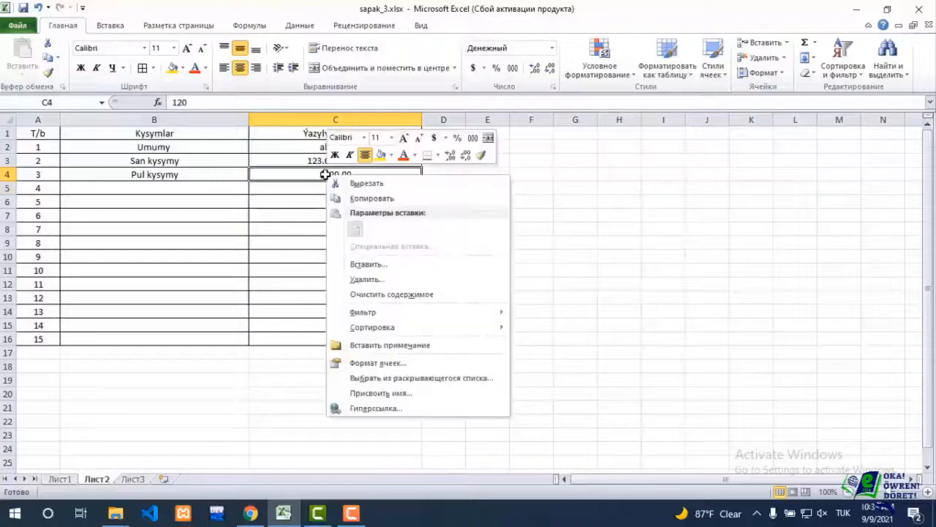
pyautogui.click(390, 364)
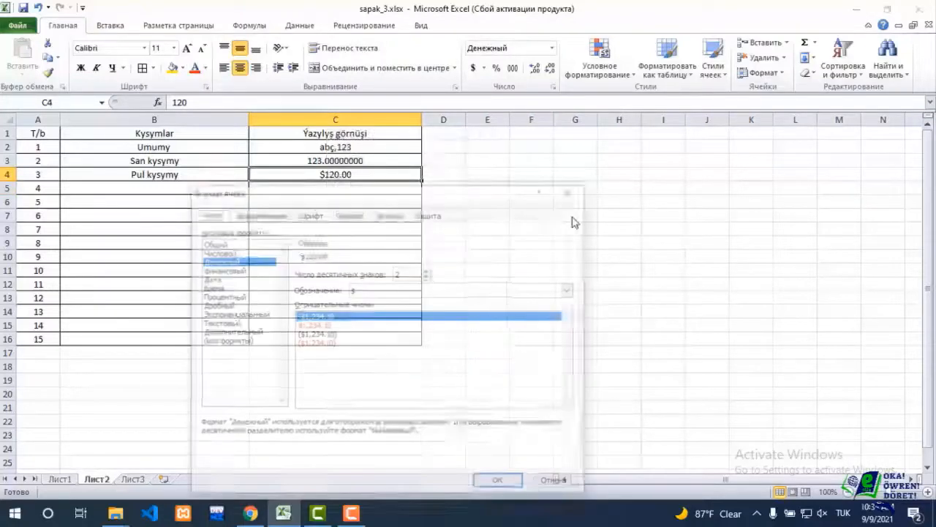
pyautogui.click(571, 289)
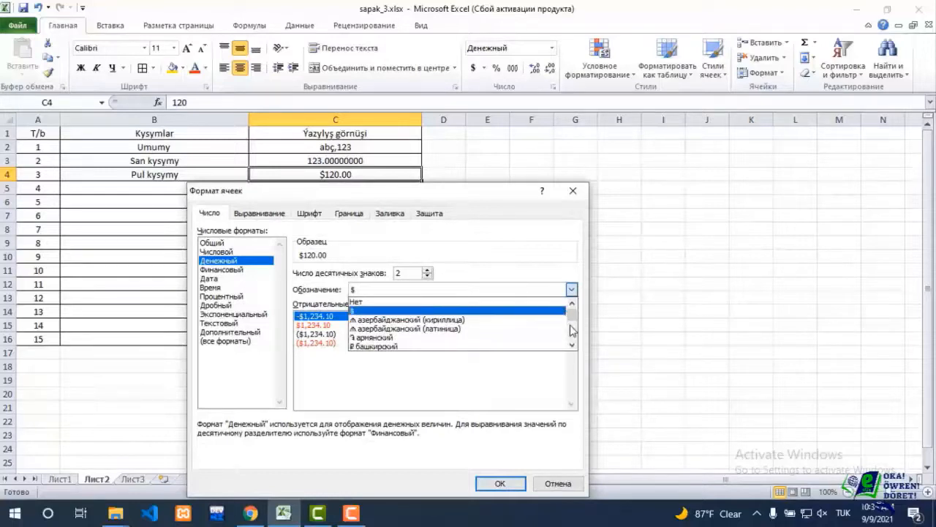
pyautogui.moveTo(572, 316)
pyautogui.mouseDown()
pyautogui.moveTo(573, 344)
pyautogui.moveTo(572, 318)
pyautogui.mouseUp()
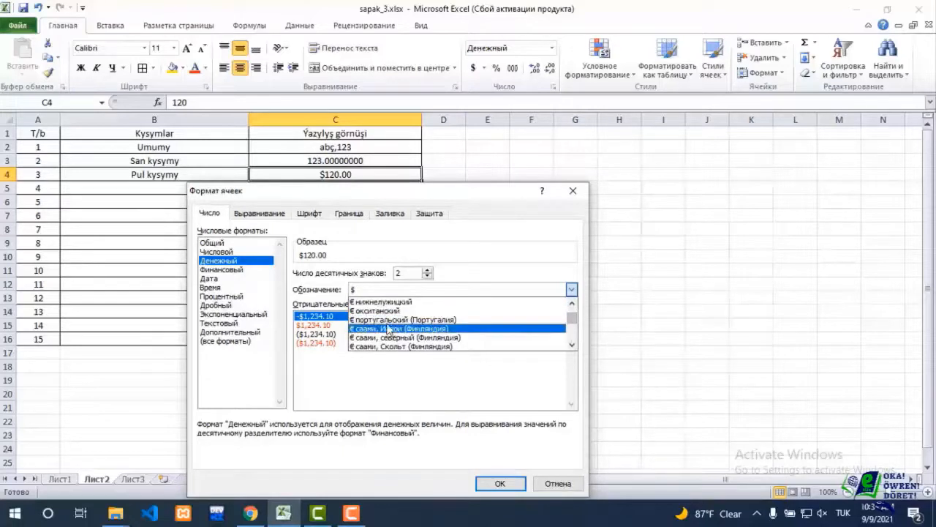
pyautogui.click(382, 311)
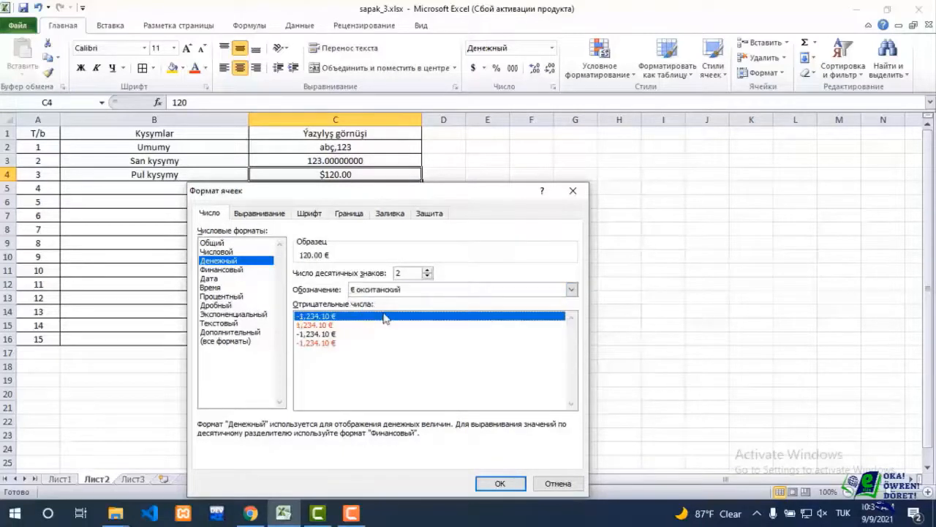
pyautogui.click(505, 482)
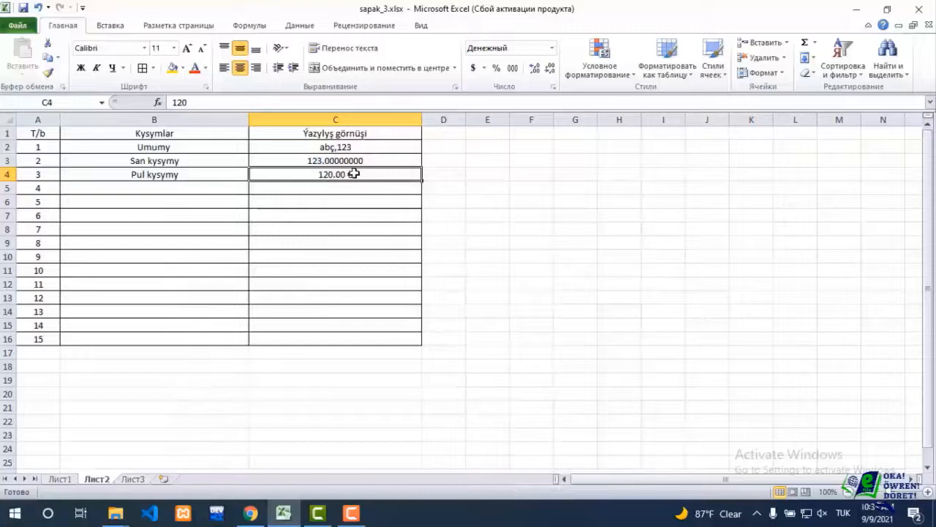
# - Enter the category name "Finansowyy" in cell B5
pyautogui.click(212, 188)
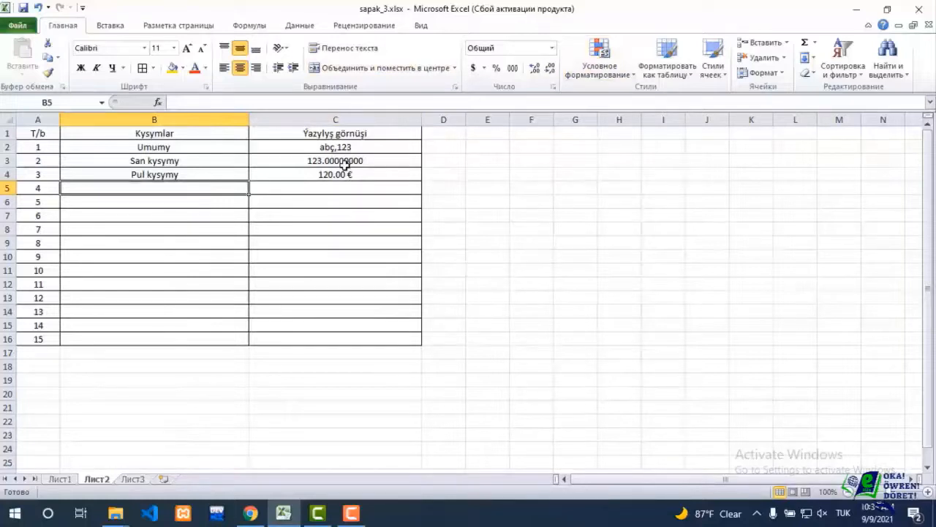
pyautogui.write('Fina')
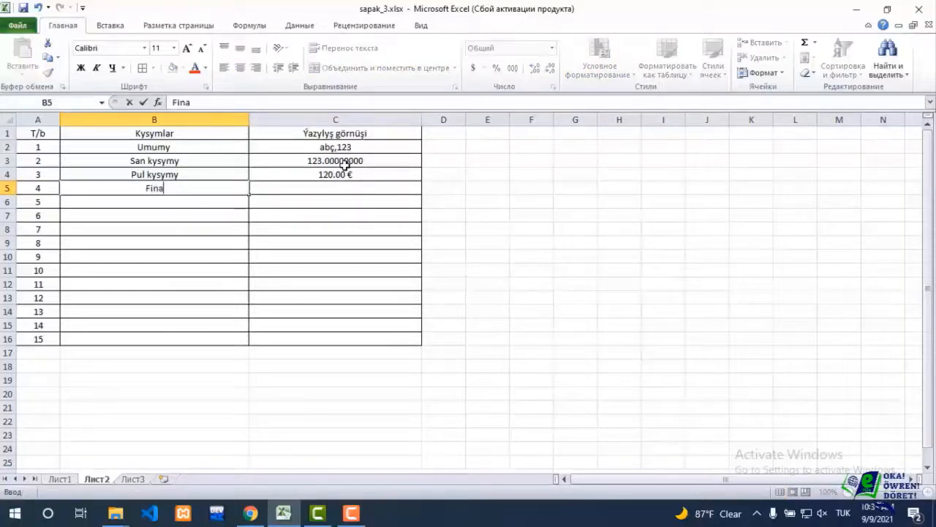
pyautogui.write('nsowy')
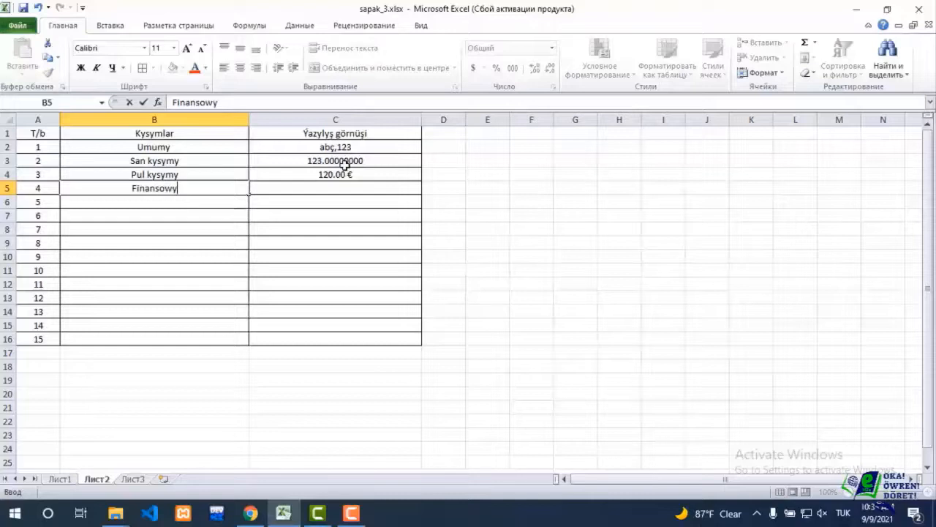
pyautogui.write('y')
# - Format cell C5 as Финансовый and enter the sample value 123456
pyautogui.click(367, 190)
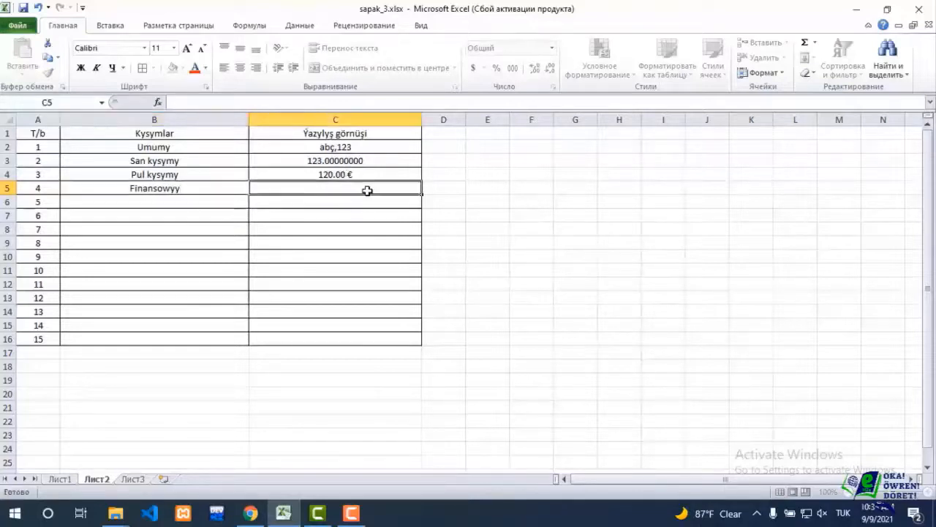
pyautogui.click(552, 48)
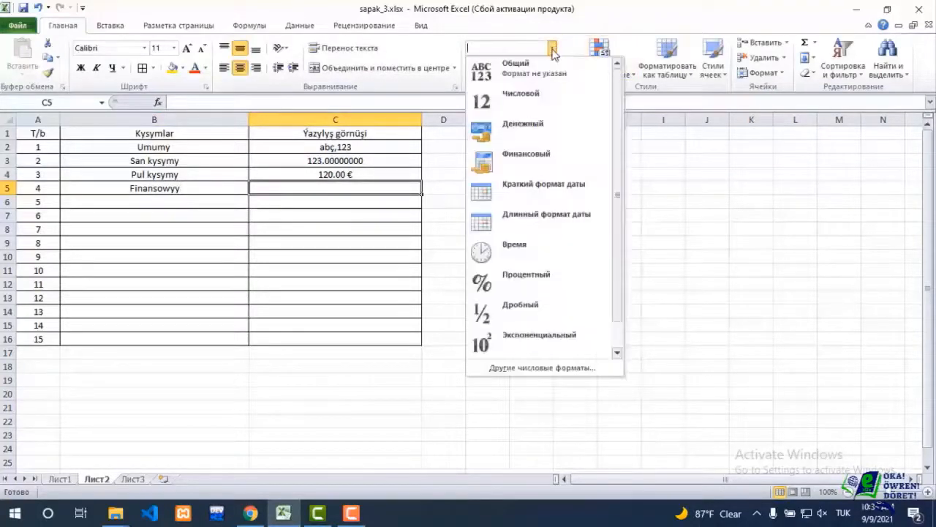
pyautogui.click(539, 156)
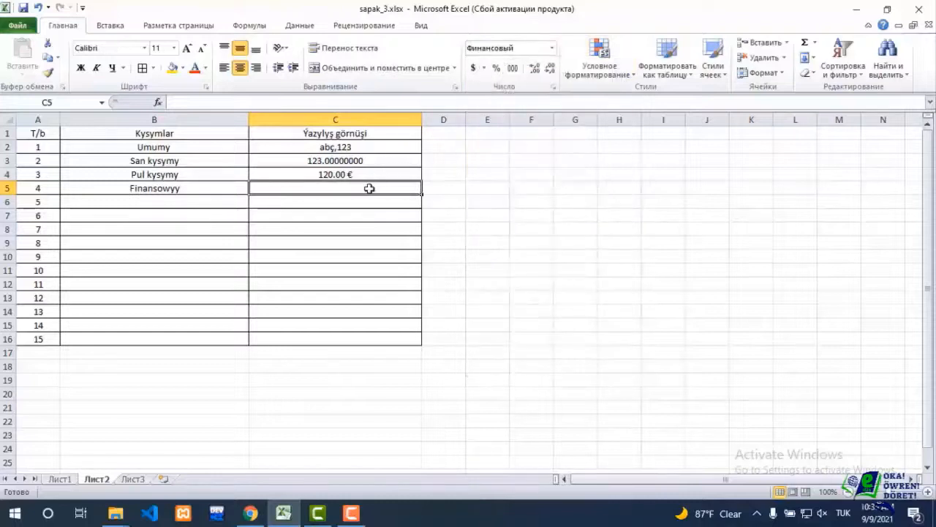
pyautogui.write('123456')
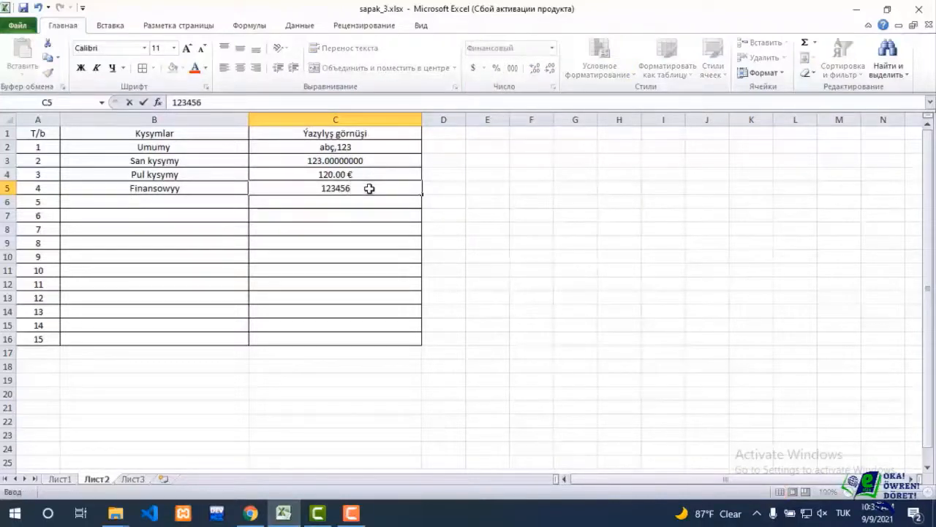
pyautogui.press('Return')
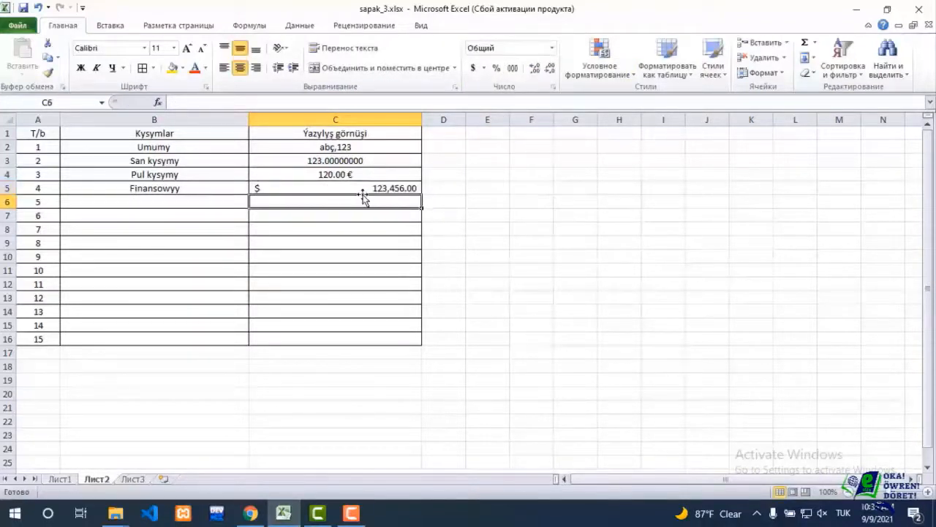
pyautogui.click(356, 190)
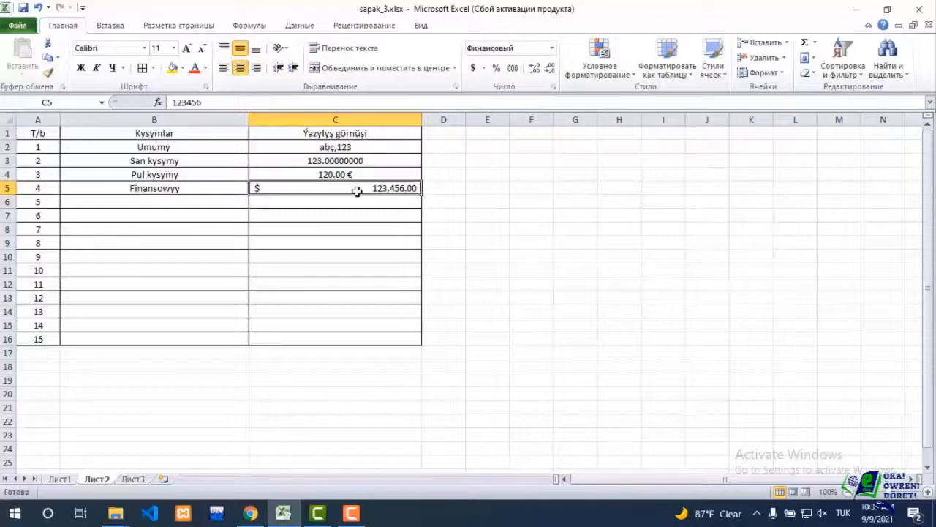
# - Enter the category name "Sene kysymy" in cell B6
pyautogui.click(177, 203)
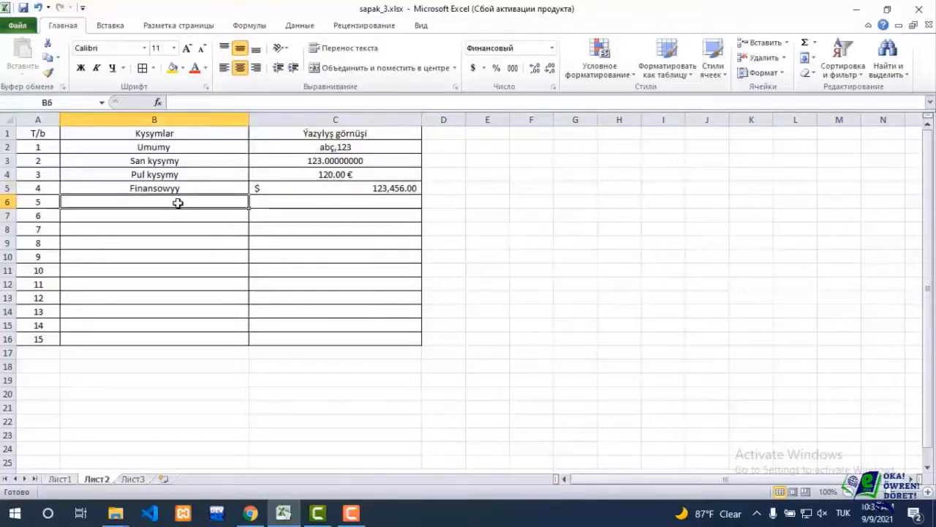
pyautogui.click(551, 48)
pyautogui.click(552, 52)
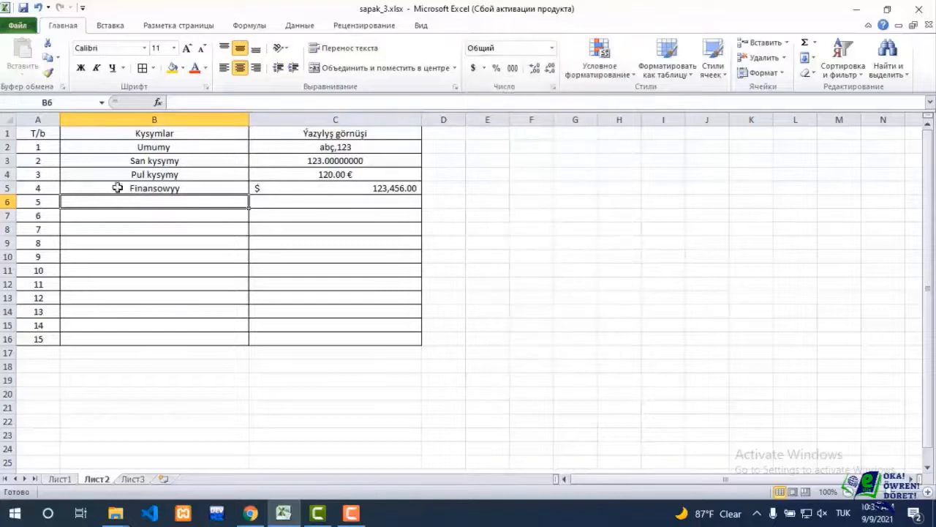
pyautogui.write('se')
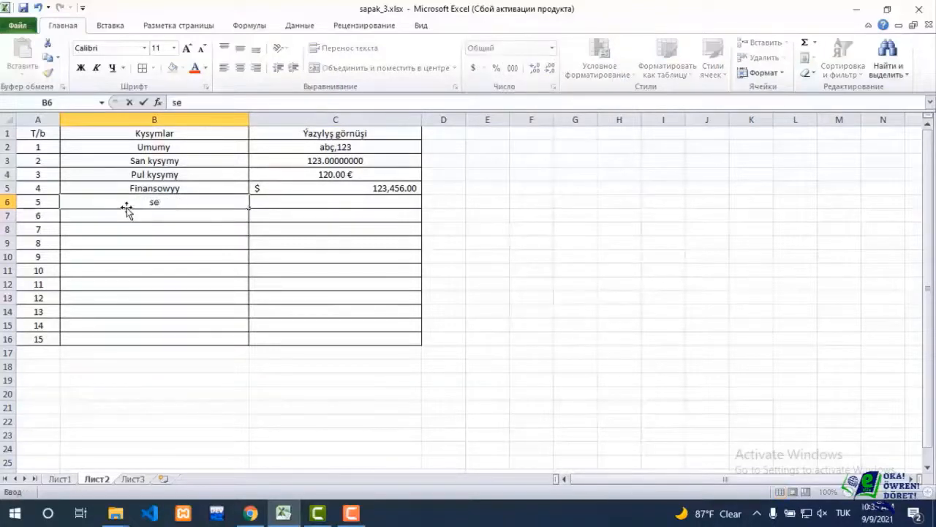
pyautogui.write('Sene')
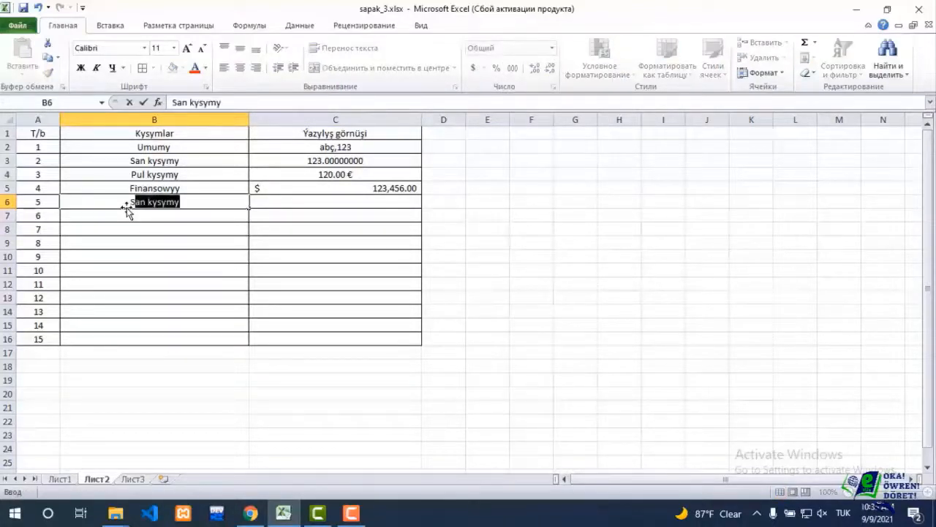
pyautogui.write(' kysymy')
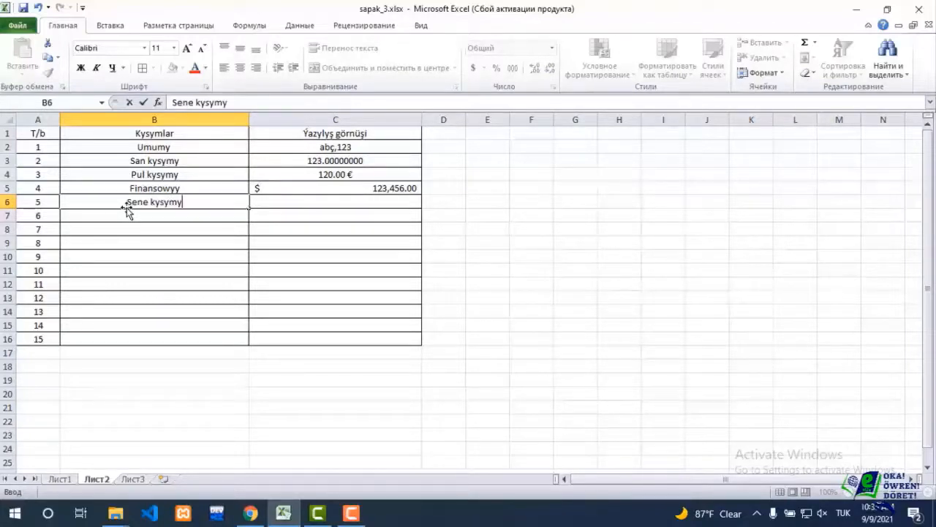
# - Apply the short date format (Краткий формат даты) to cell C6
pyautogui.click(278, 205)
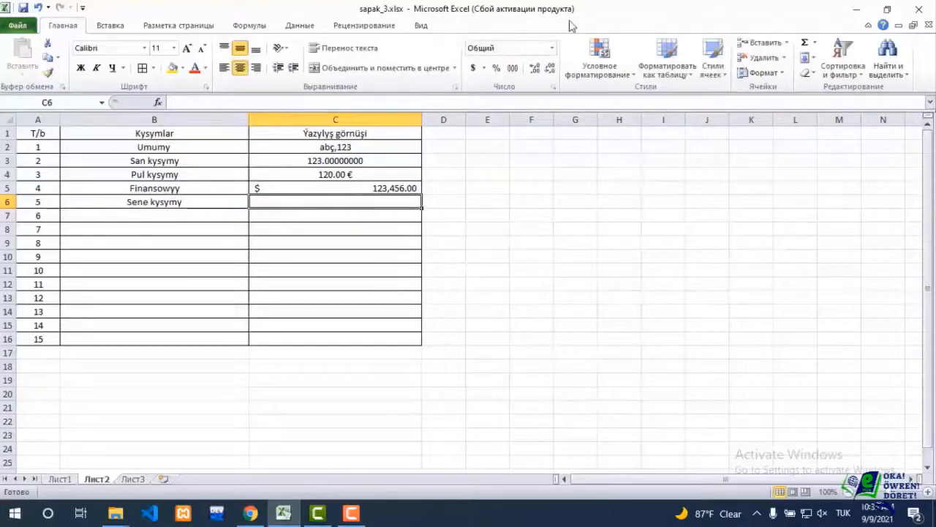
pyautogui.click(551, 48)
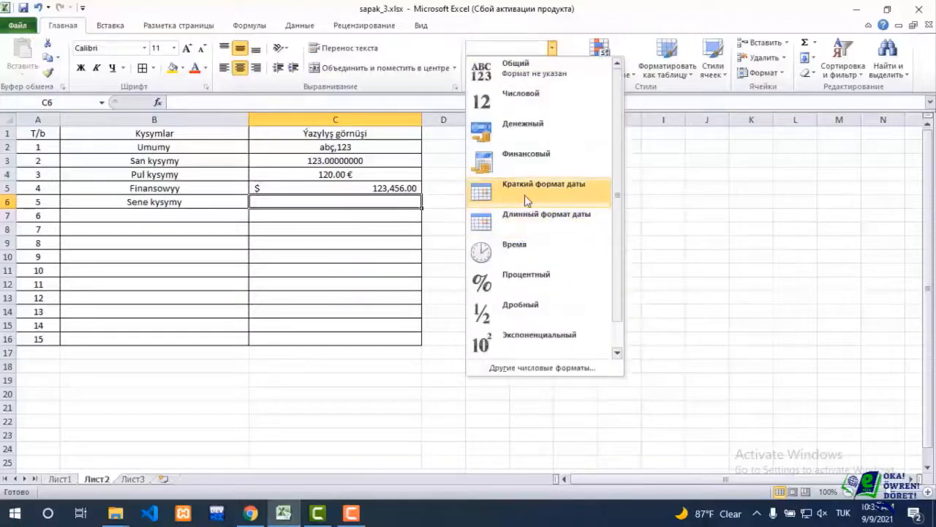
pyautogui.click(565, 200)
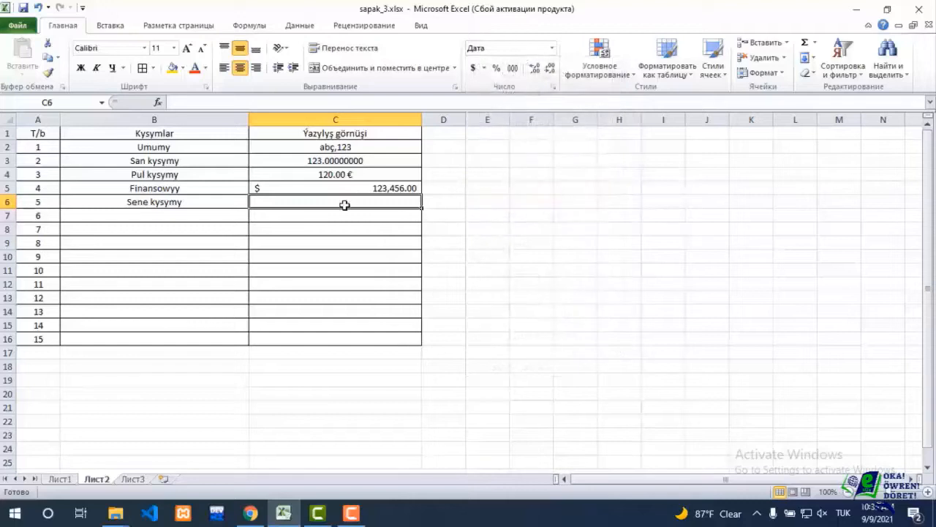
# - Enter the sample date 12/12/2021 in cell C6
pyautogui.write('12')
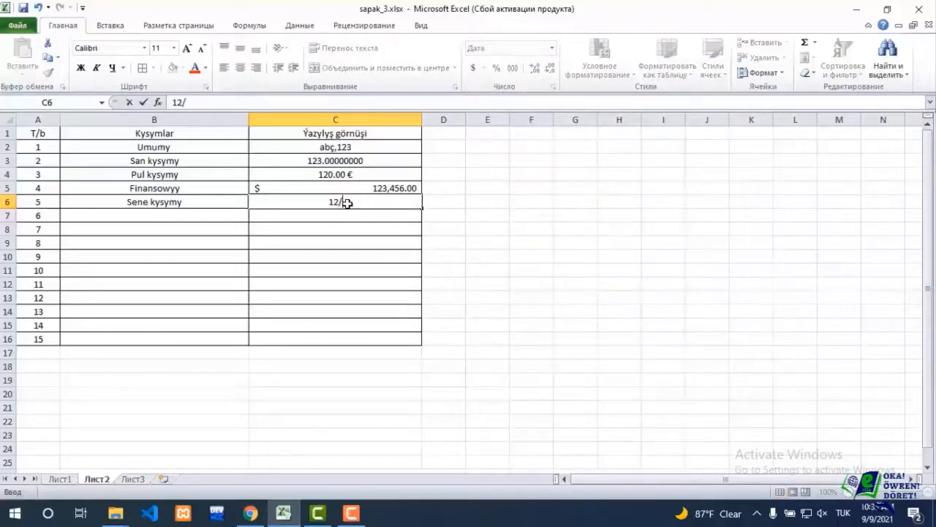
pyautogui.write('/12/2021')
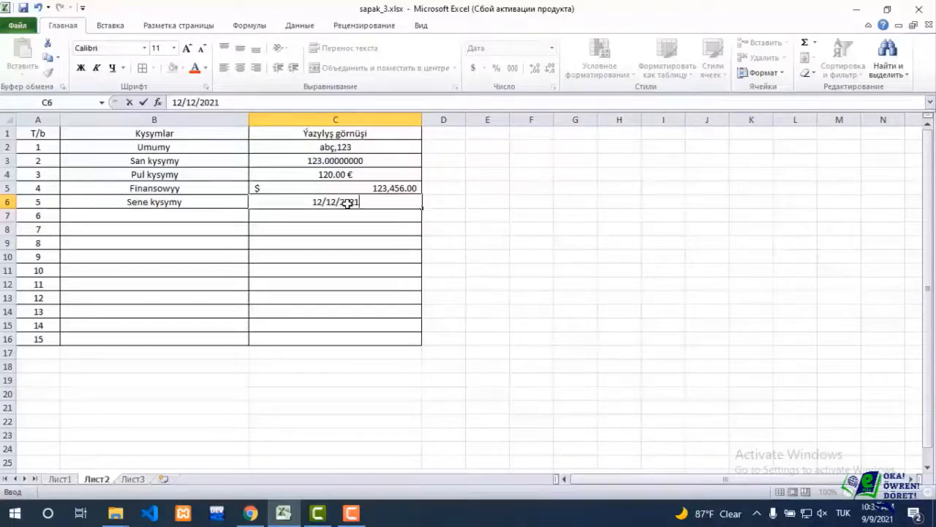
pyautogui.press('Return')
pyautogui.click(343, 201)
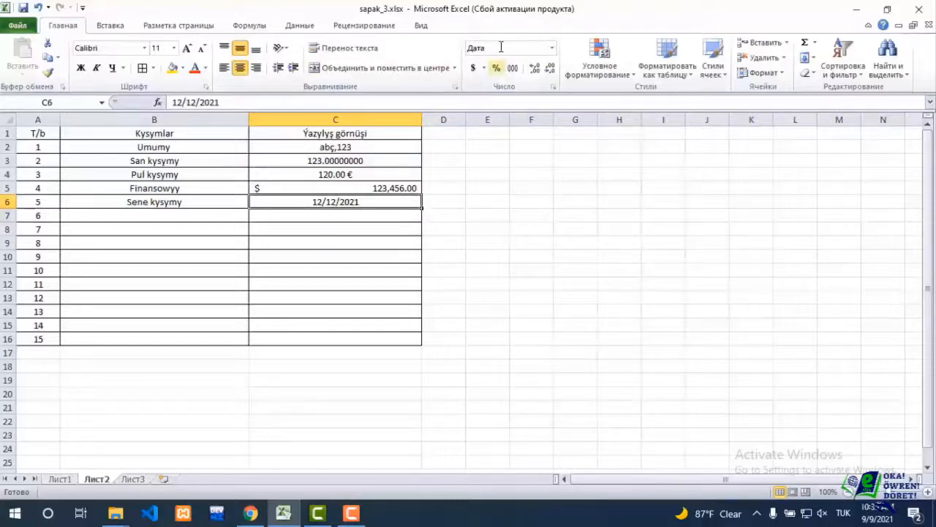
# - Enter the category name "Wagt kysymy" in cell B7, checking it against the available number formats
pyautogui.click(174, 217)
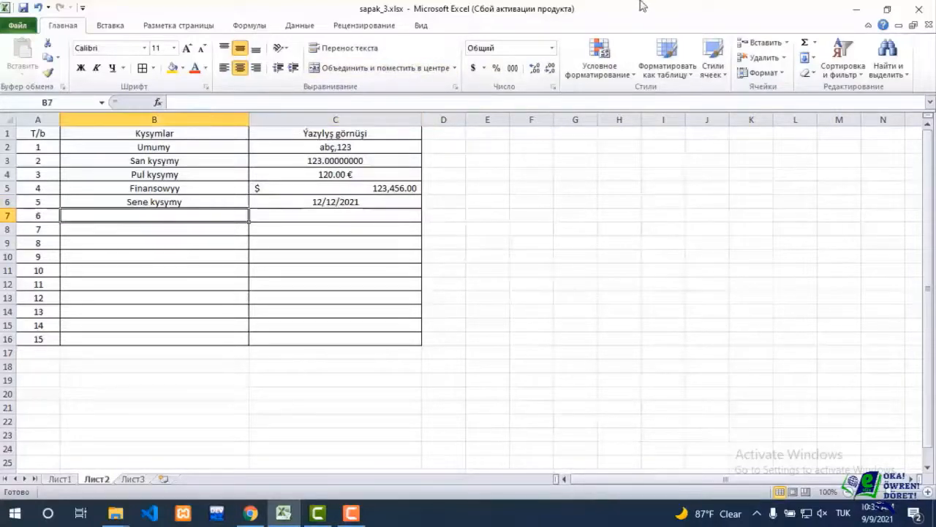
pyautogui.click(551, 51)
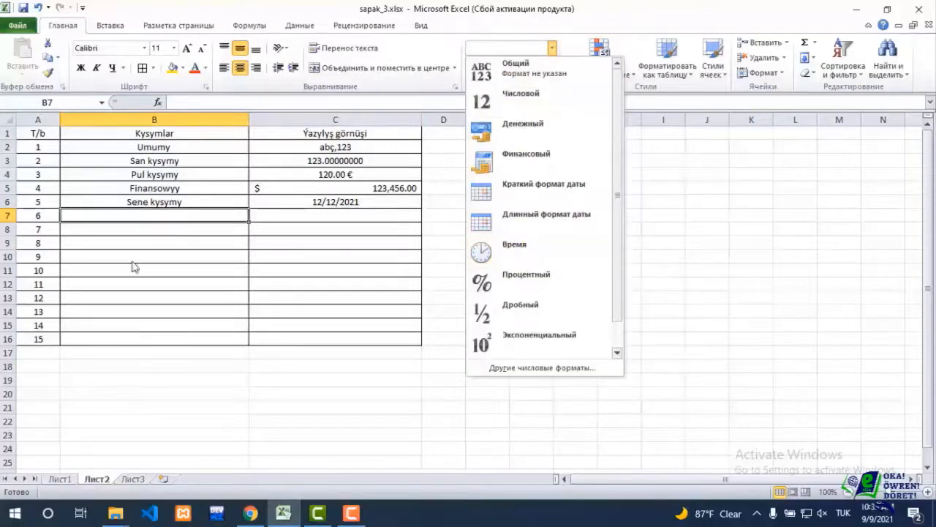
pyautogui.click(169, 216)
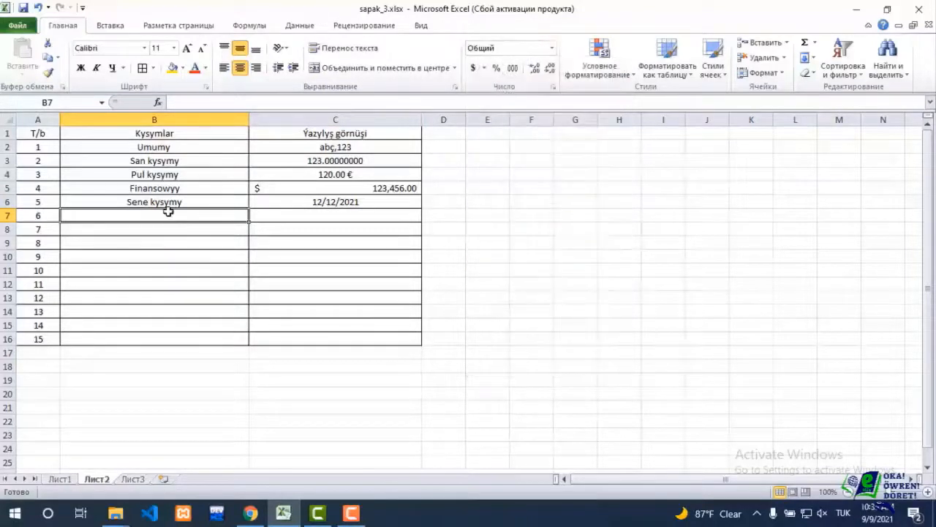
pyautogui.write('Wagt')
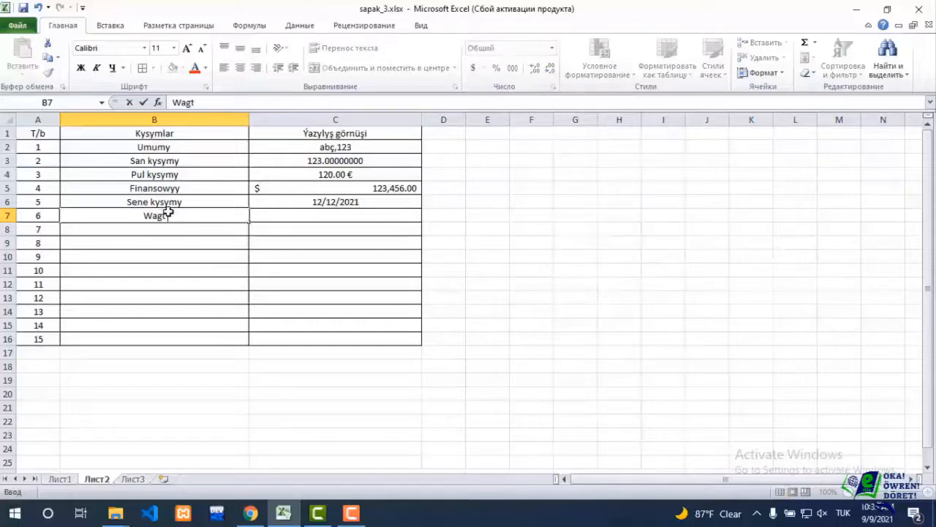
pyautogui.write(' kysymy')
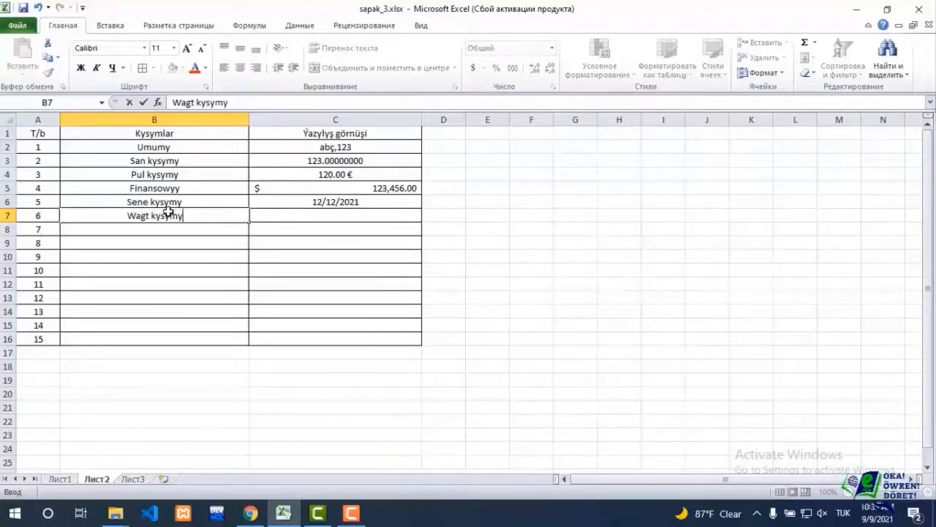
# - Format cell C7 as Время and enter the sample time 1:01:20
pyautogui.click(326, 214)
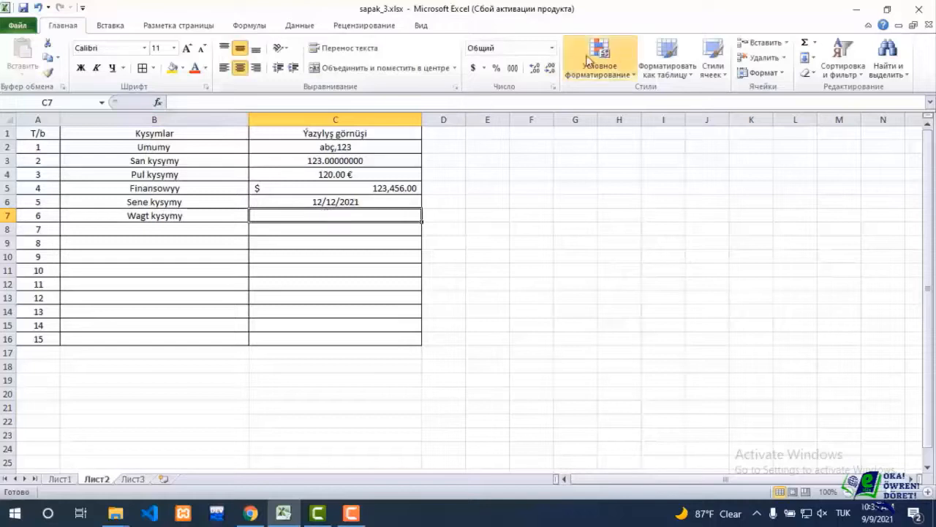
pyautogui.click(551, 48)
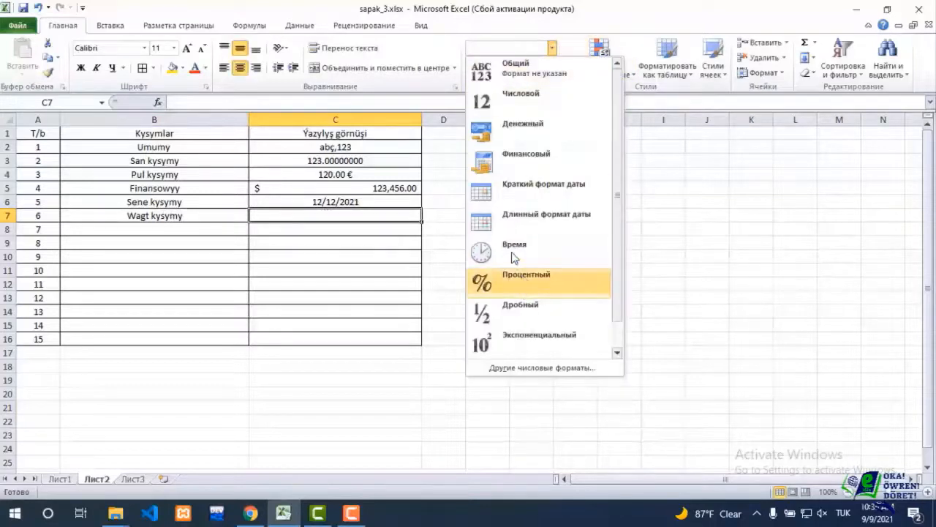
pyautogui.click(512, 251)
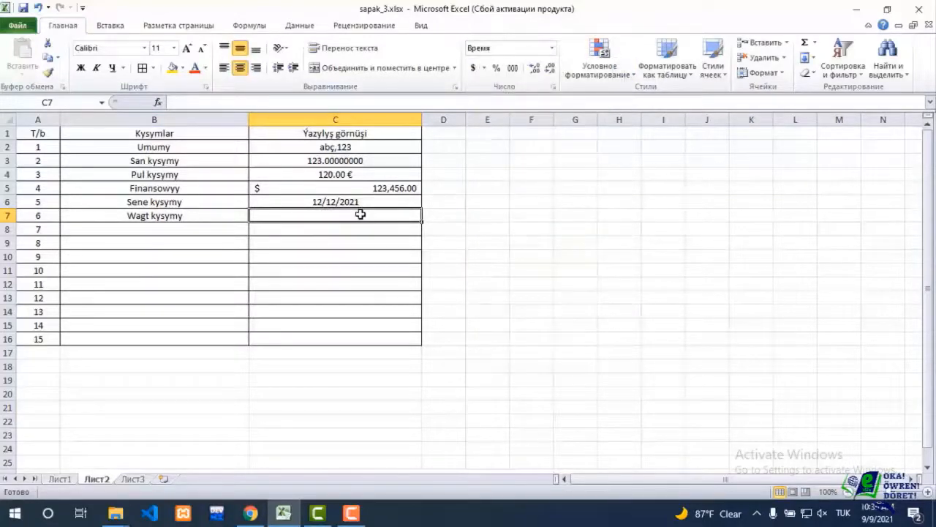
pyautogui.write('1:1')
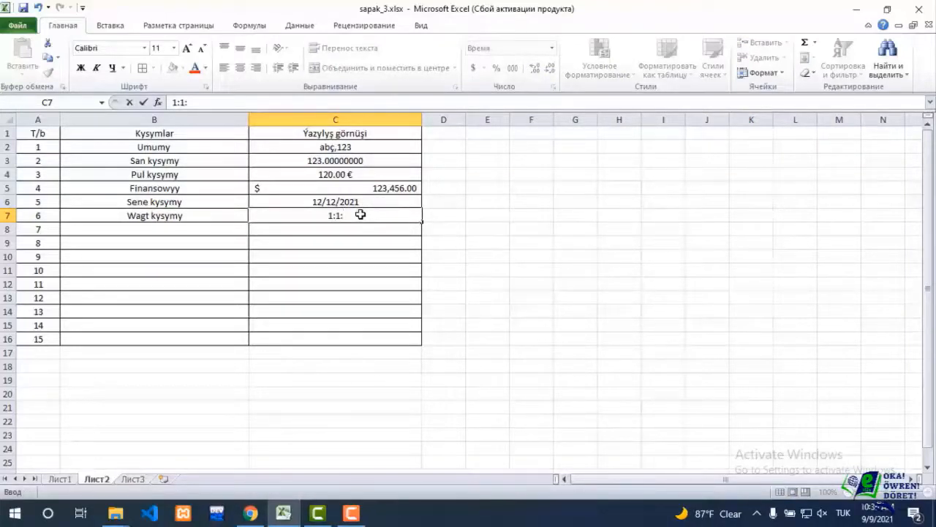
pyautogui.write(':01:20')
pyautogui.press('Return')
# - Change the time format type of cell C7 to 13:30:55 in the cell format settings
pyautogui.click(370, 216)
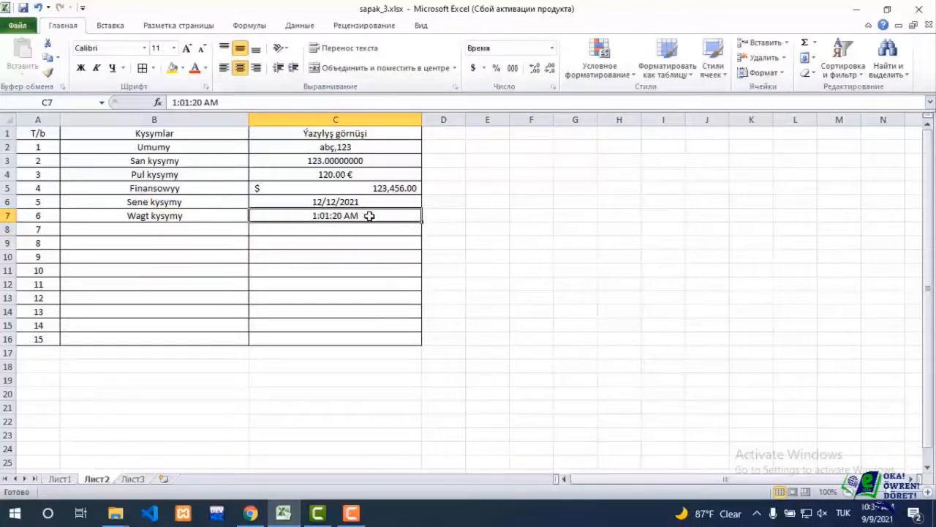
pyautogui.rightClick(370, 216)
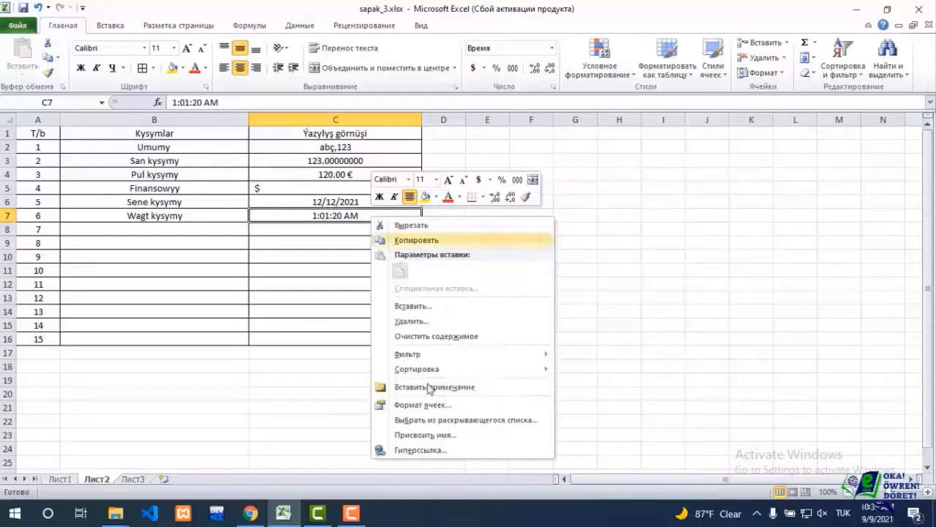
pyautogui.click(425, 405)
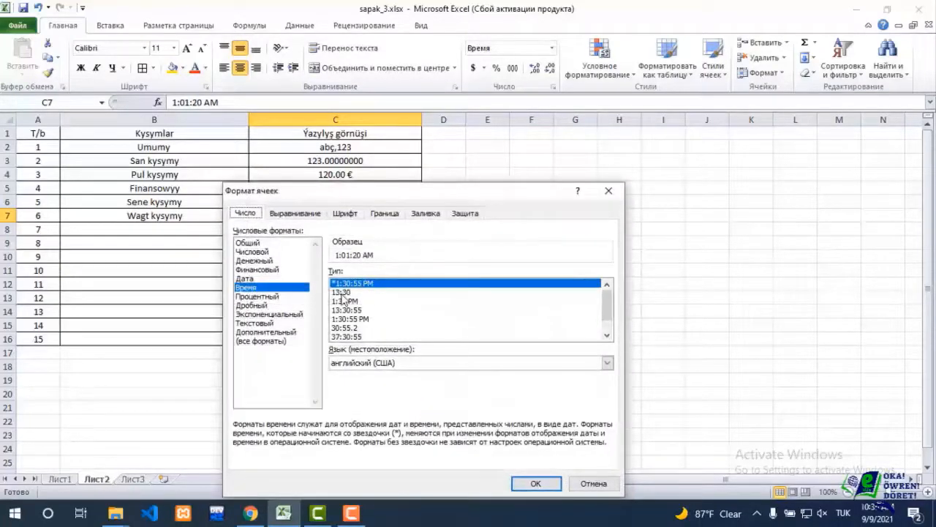
pyautogui.click(344, 292)
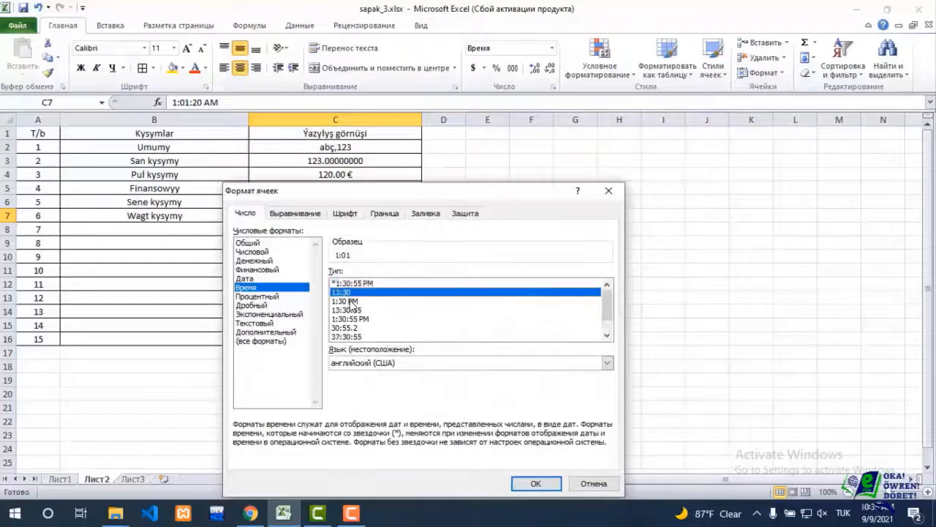
pyautogui.click(354, 302)
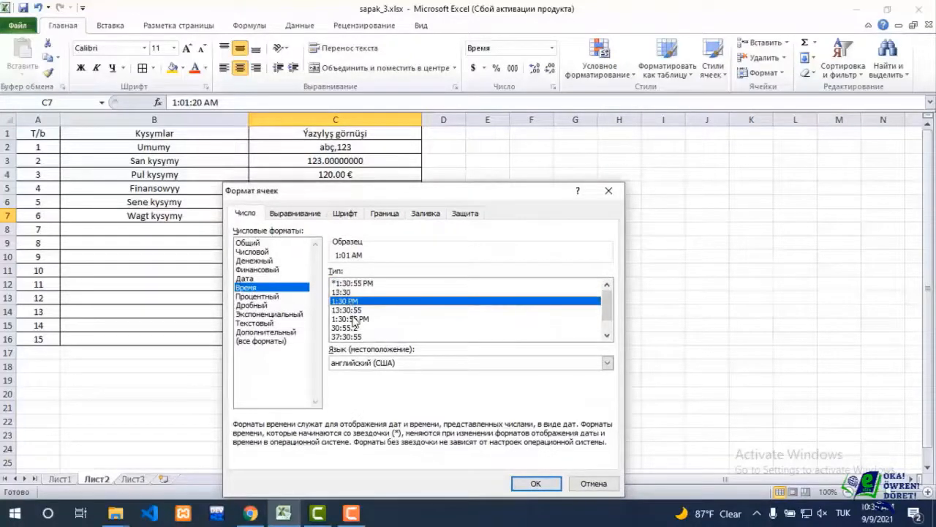
pyautogui.click(354, 311)
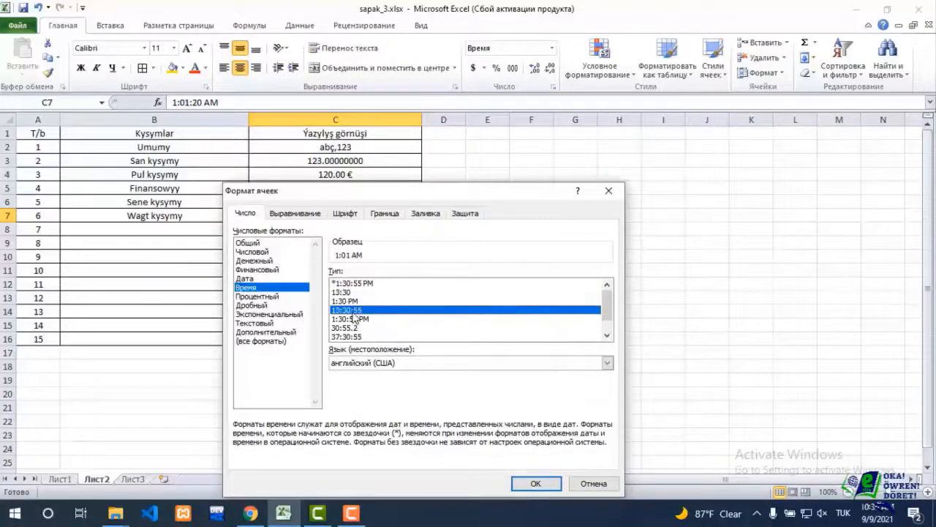
pyautogui.click(537, 484)
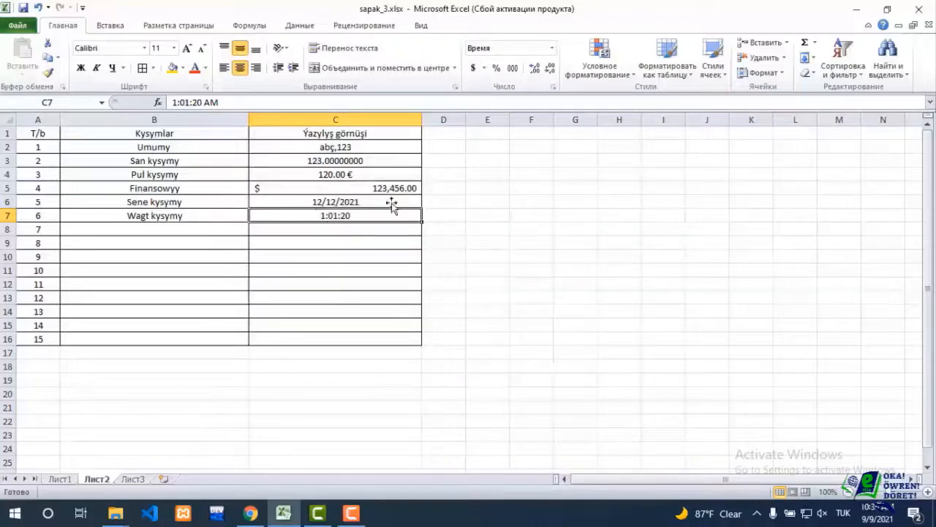
# - Enter the category name "Göterim kysymy" in cell B8, checking it against the available number formats
pyautogui.click(162, 232)
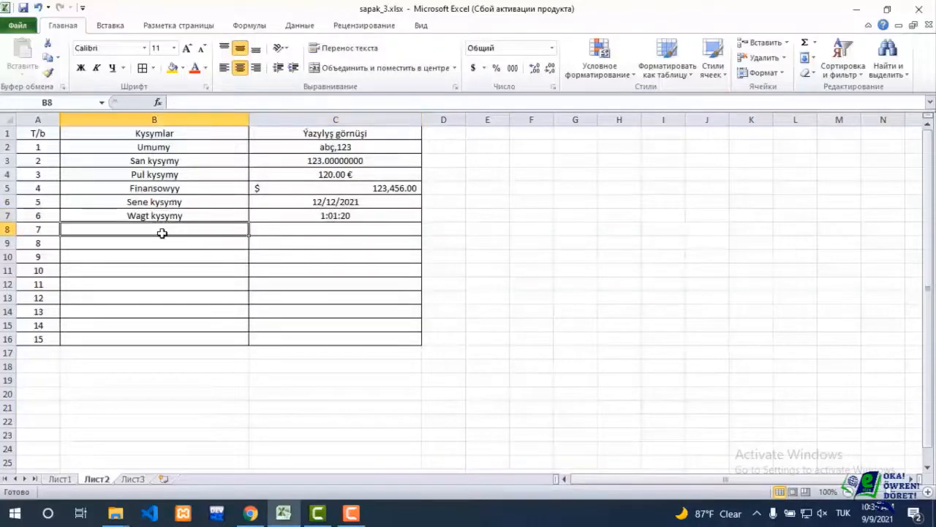
pyautogui.click(552, 48)
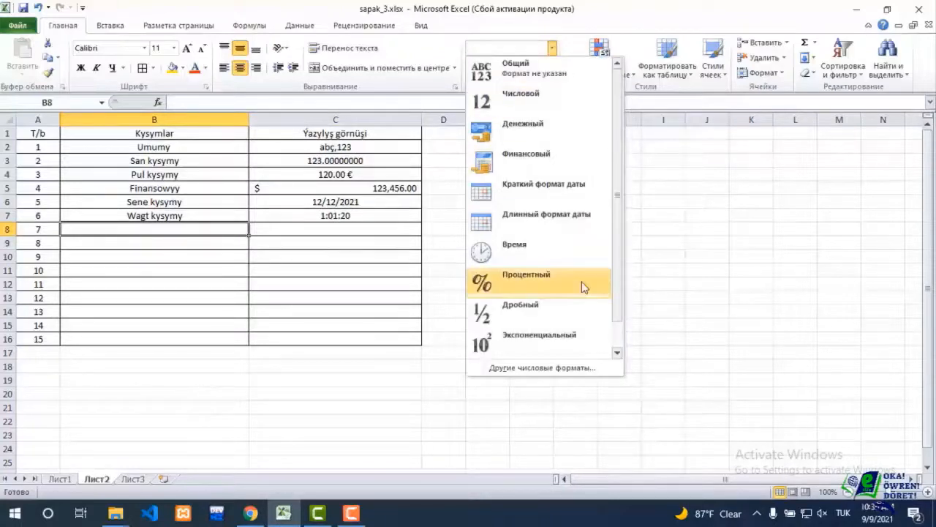
pyautogui.click(180, 228)
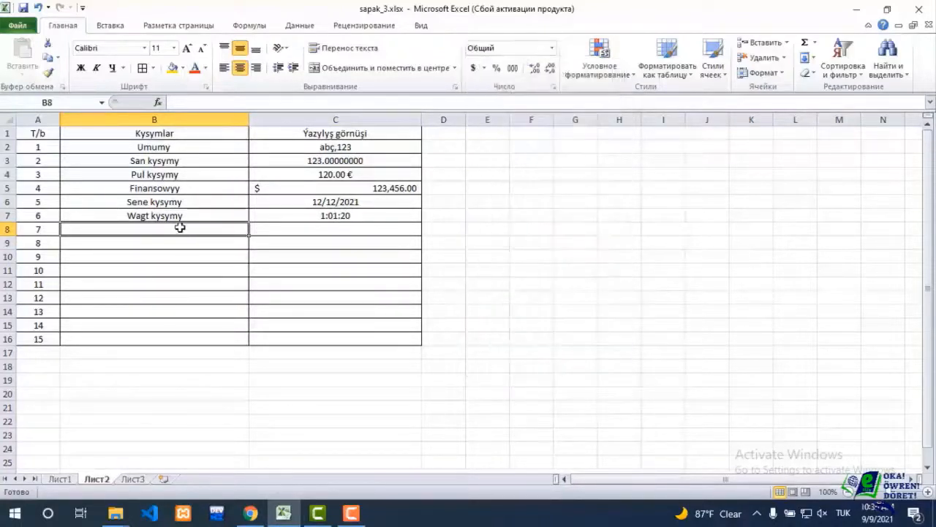
pyautogui.write('Gö')
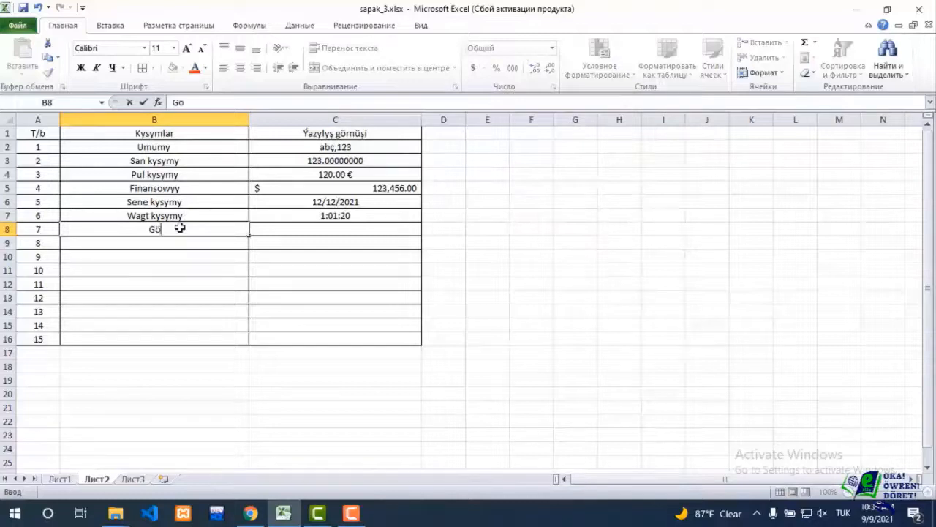
pyautogui.write('terim ')
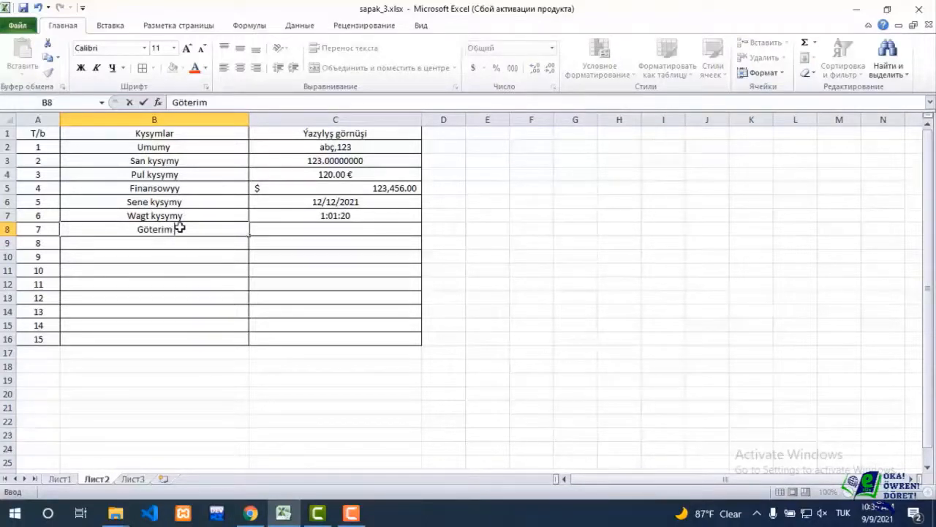
pyautogui.write('kysymy')
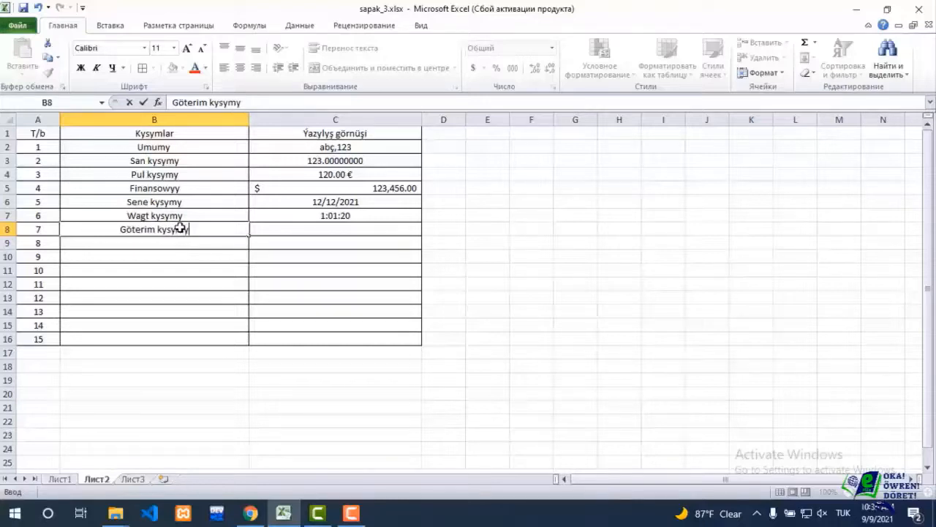
# - Format cell C8 as Процентный and enter the sample value 120%
pyautogui.click(290, 231)
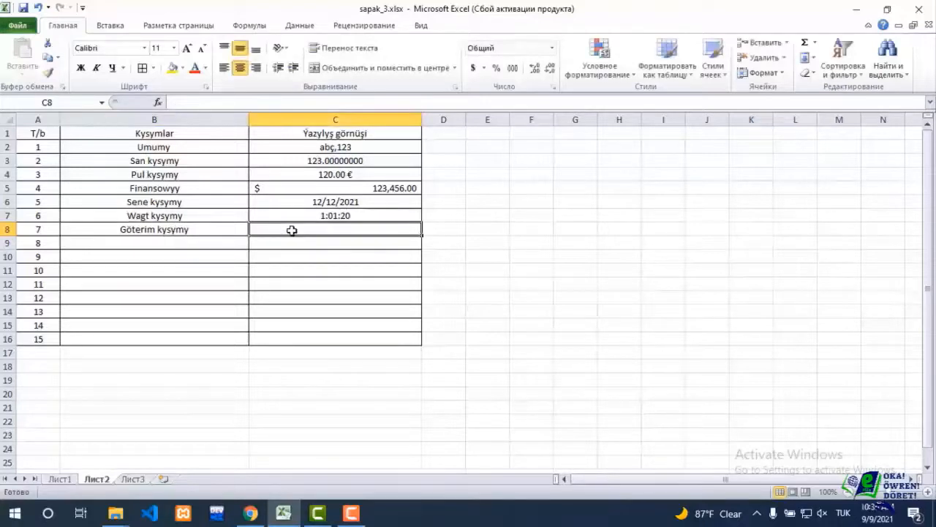
pyautogui.click(552, 47)
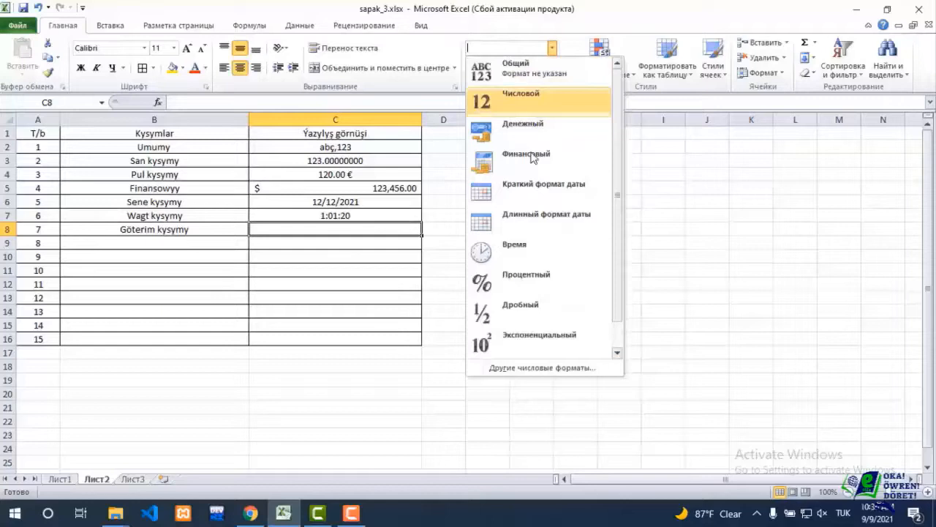
pyautogui.click(529, 292)
pyautogui.write('12')
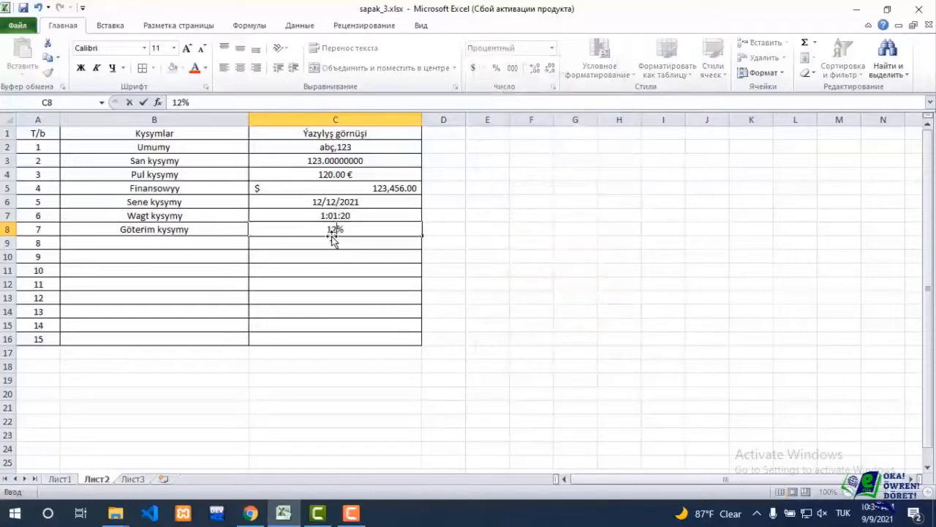
pyautogui.write('0')
pyautogui.press('Return')
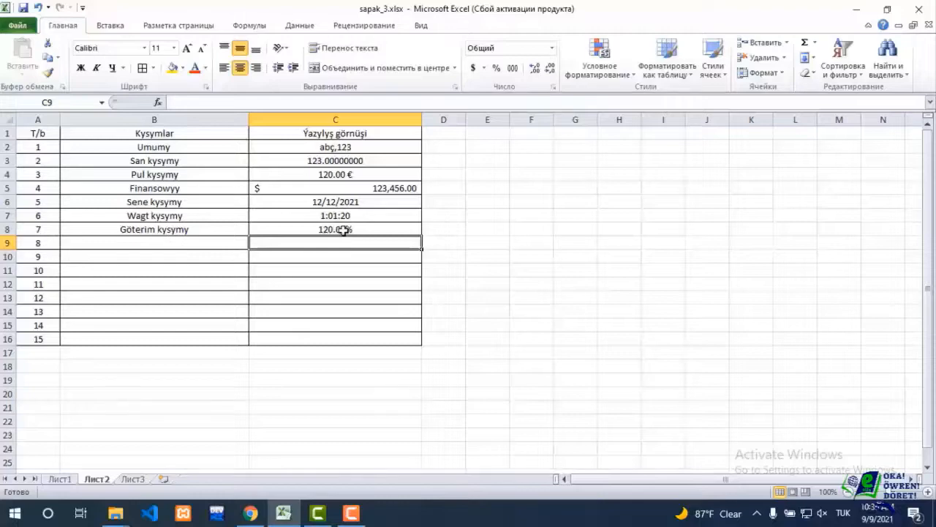
# - Review the Процентный options, including the decimal places, in the format settings of cell C8
pyautogui.click(338, 230)
pyautogui.rightClick(338, 230)
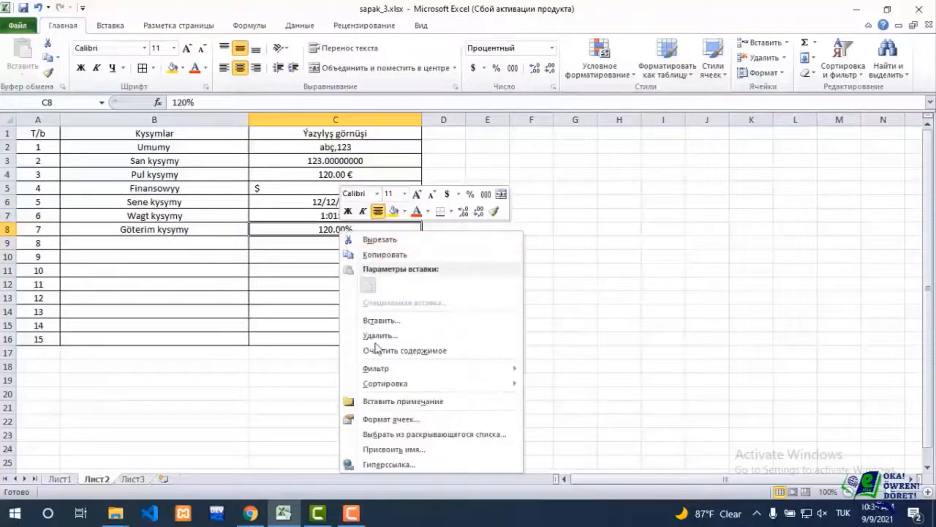
pyautogui.click(380, 420)
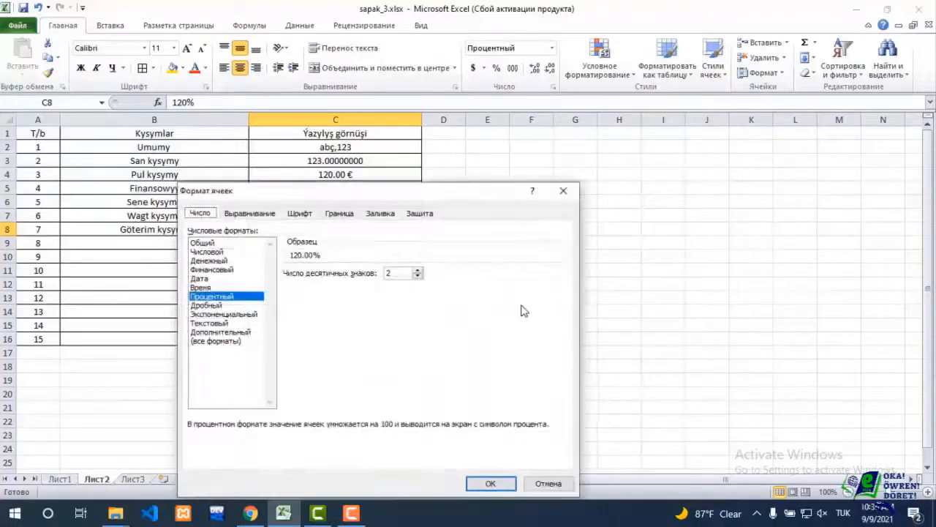
pyautogui.hotkey('ctrl', 'Tab')
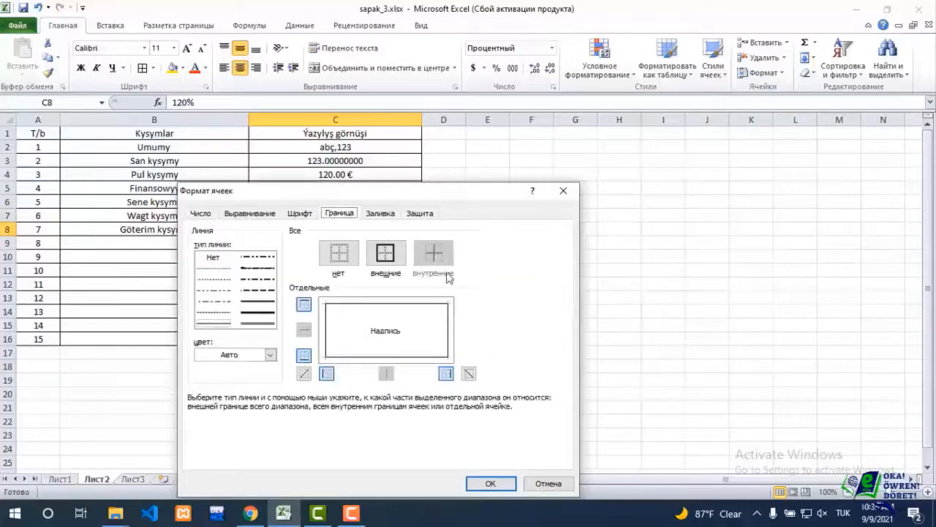
pyautogui.click(218, 217)
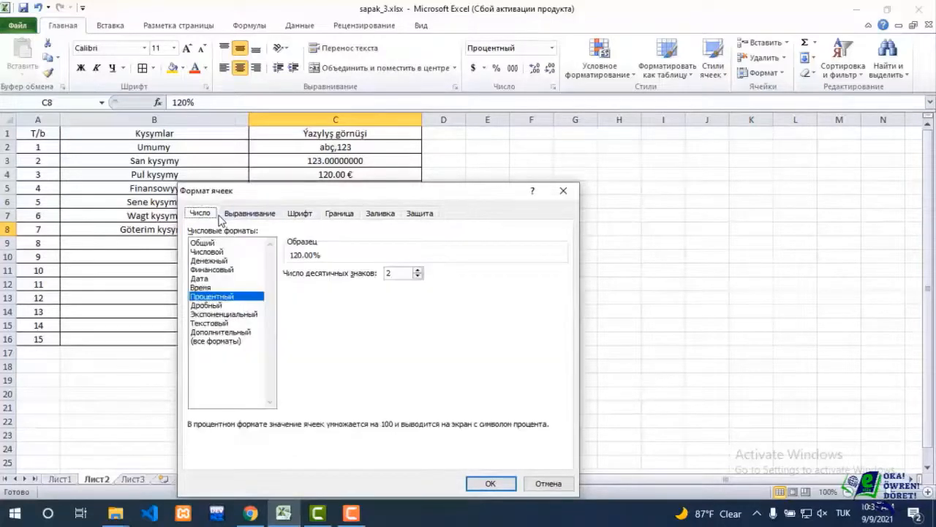
pyautogui.click(490, 482)
# - Enter the category name "Drob sanlar üçin" in cell B9, checking it against the available number formats
pyautogui.click(184, 245)
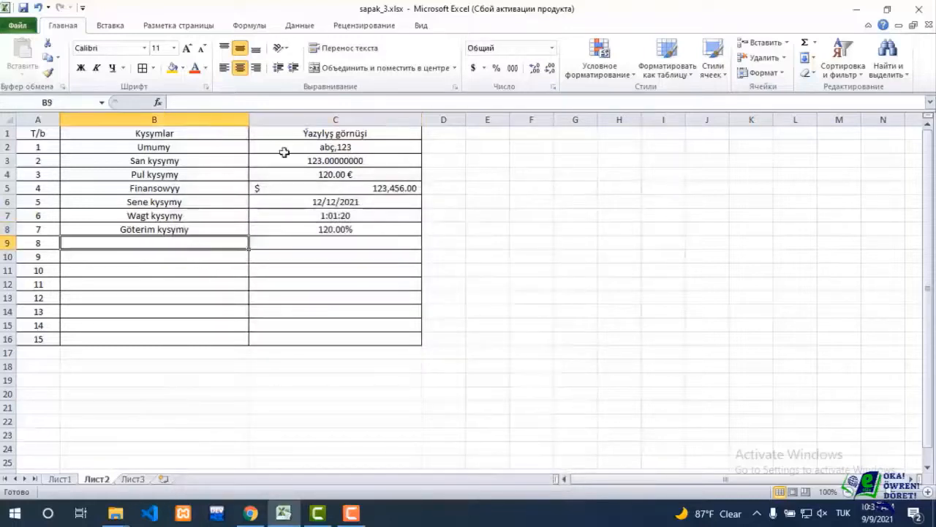
pyautogui.click(552, 48)
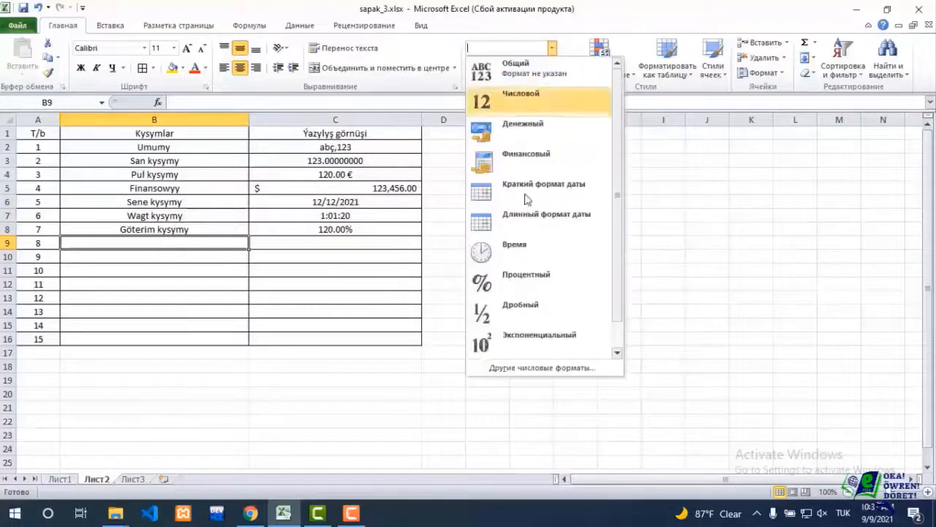
pyautogui.click(149, 246)
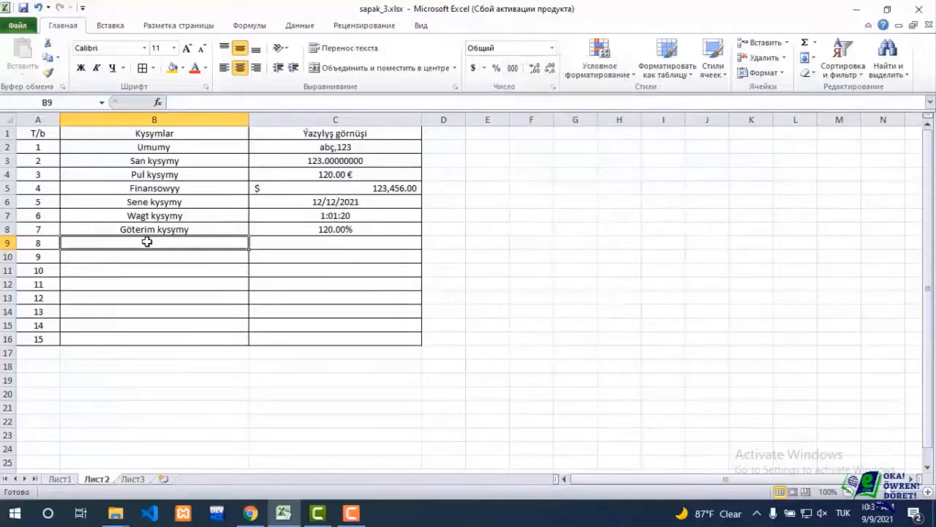
pyautogui.write('d')
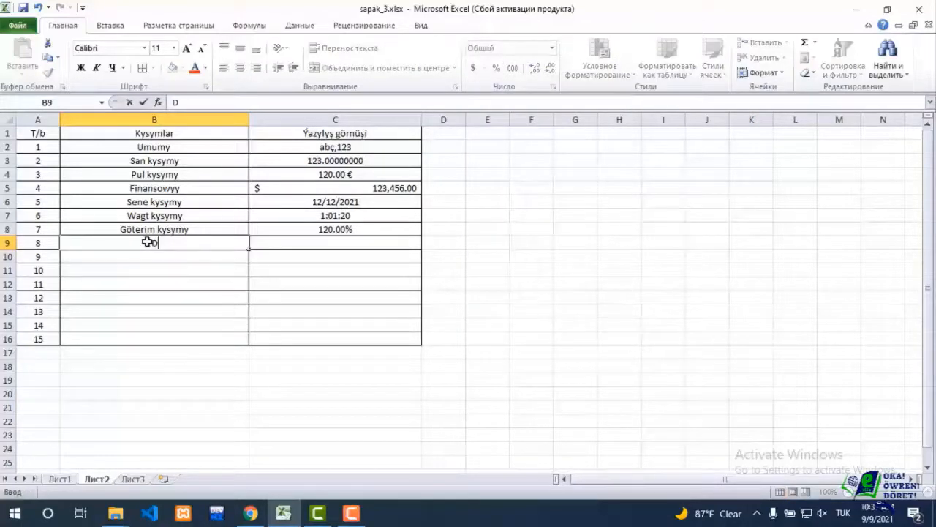
pyautogui.write('rob sanlar üçin')
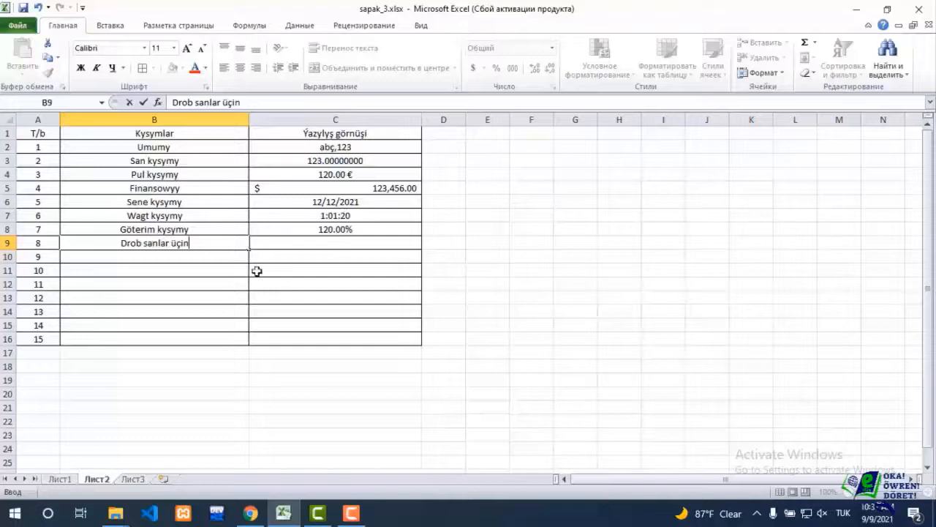
pyautogui.click(298, 243)
pyautogui.write('3.7')
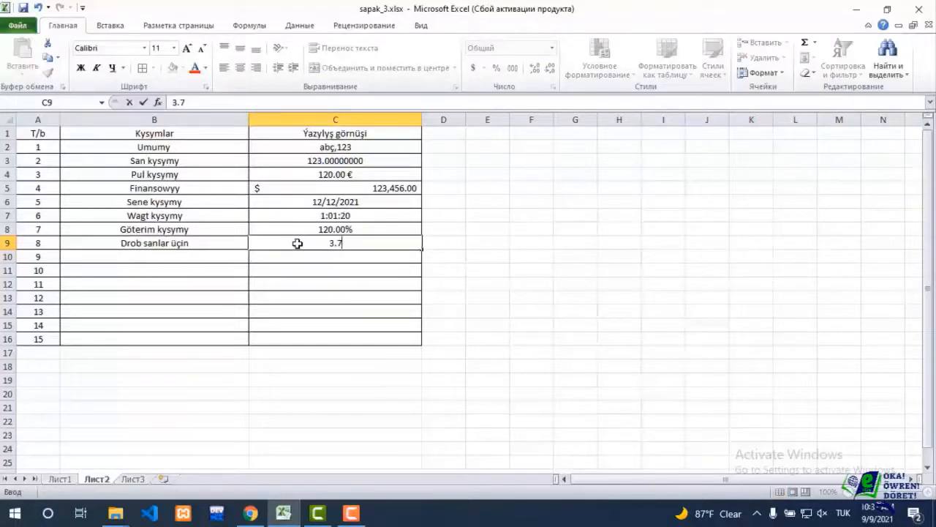
pyautogui.press('Return')
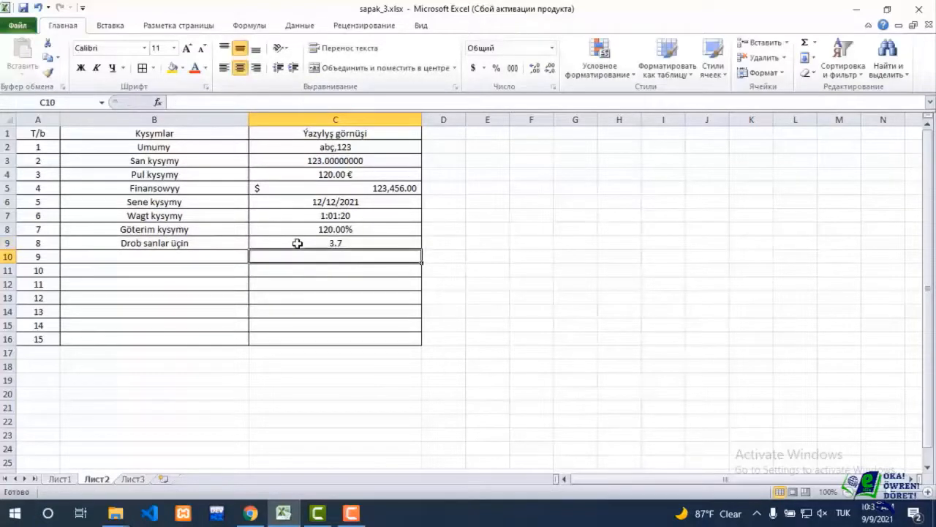
pyautogui.click(304, 245)
pyautogui.press('BackSpace')
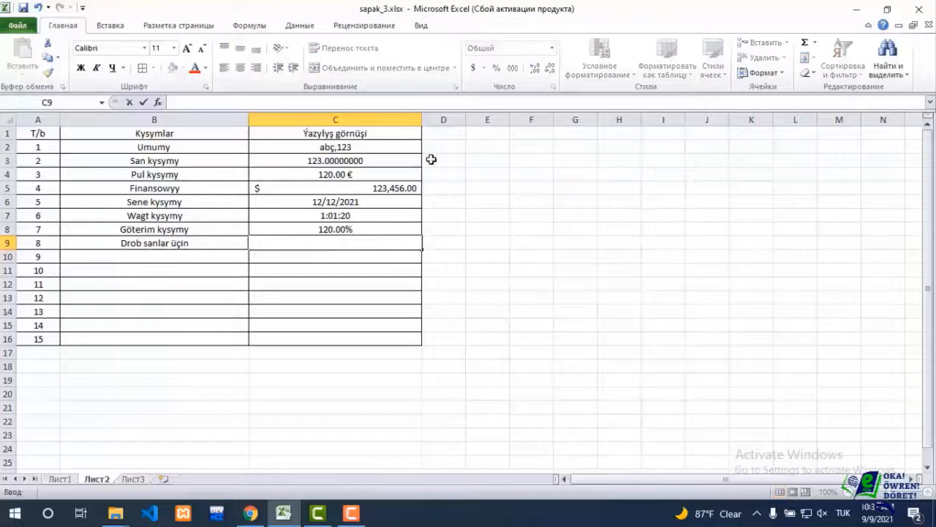
pyautogui.click(396, 268)
# - Format cell C9 as Дробный and enter the sample value 3.7
pyautogui.click(374, 243)
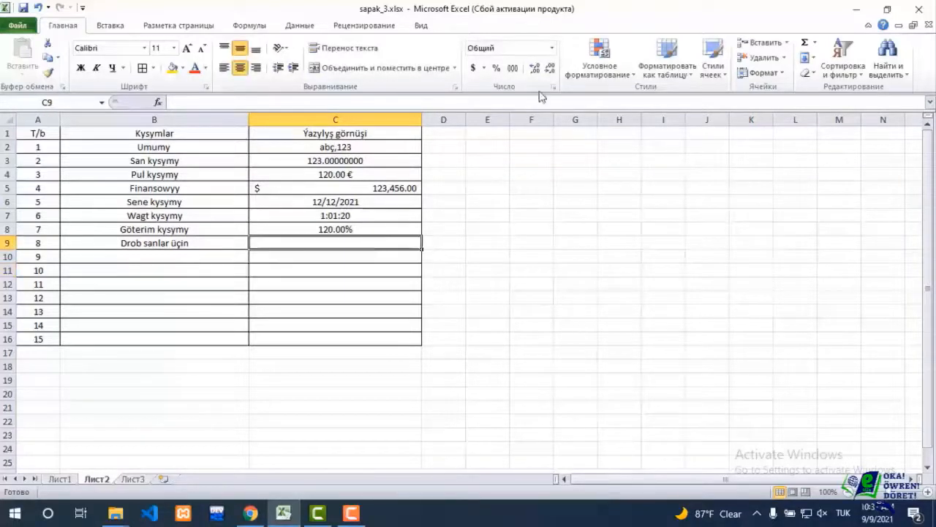
pyautogui.click(553, 50)
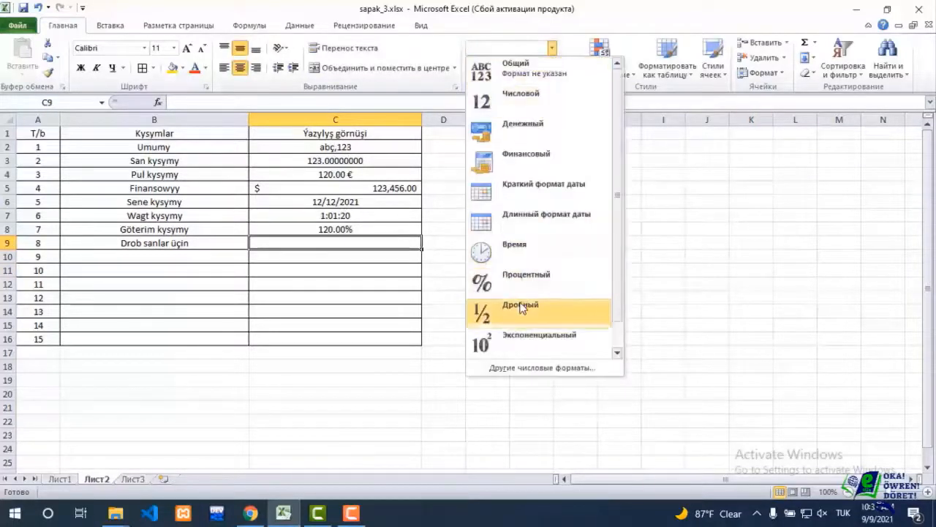
pyautogui.click(521, 307)
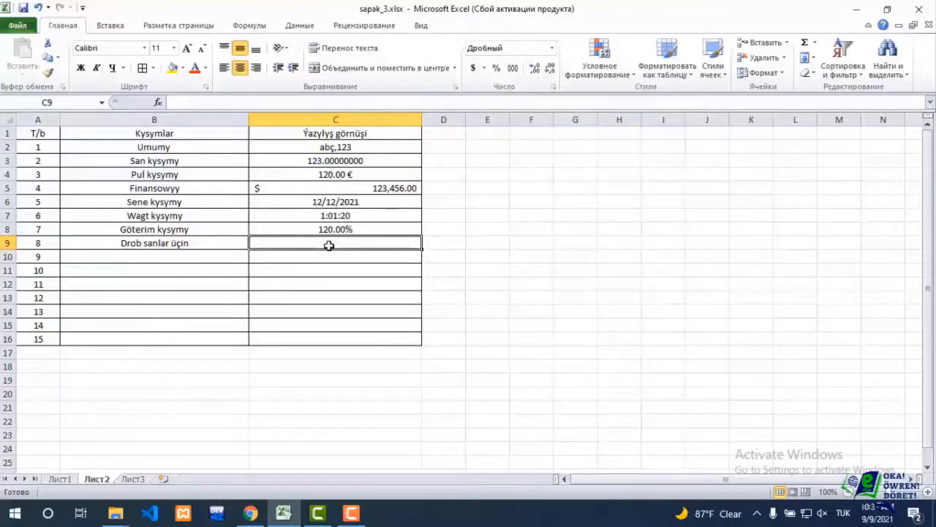
pyautogui.write('3 5/7')
pyautogui.press('Return')
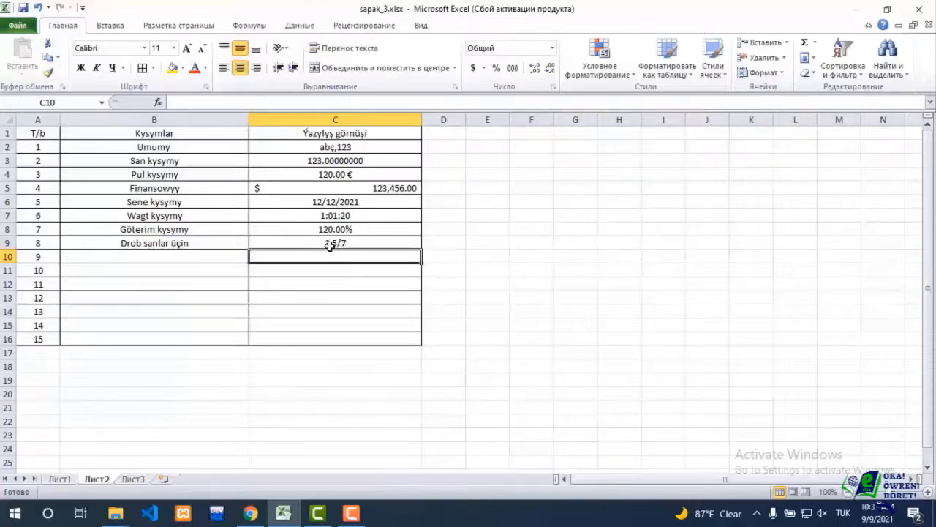
pyautogui.click(330, 244)
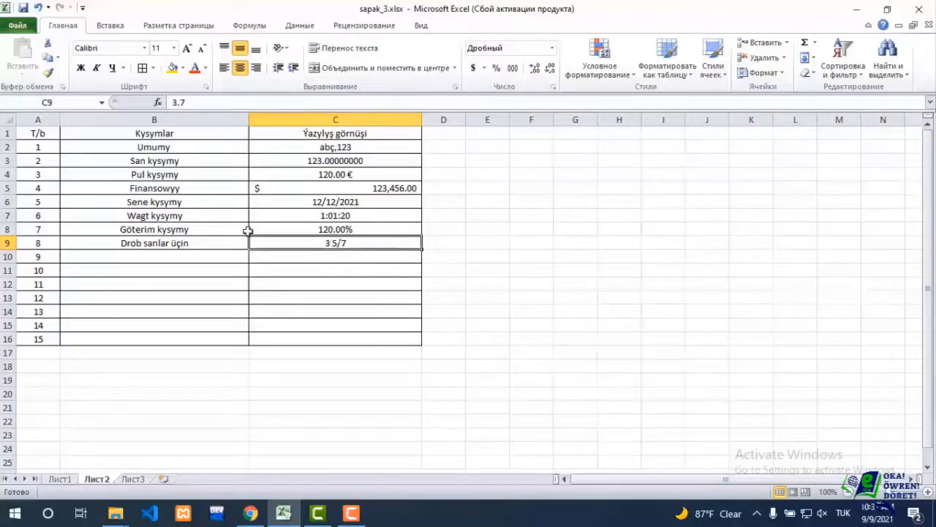
# - Enter the category name "Eksponensial" in cell B10, checking it against the available number formats
pyautogui.click(145, 257)
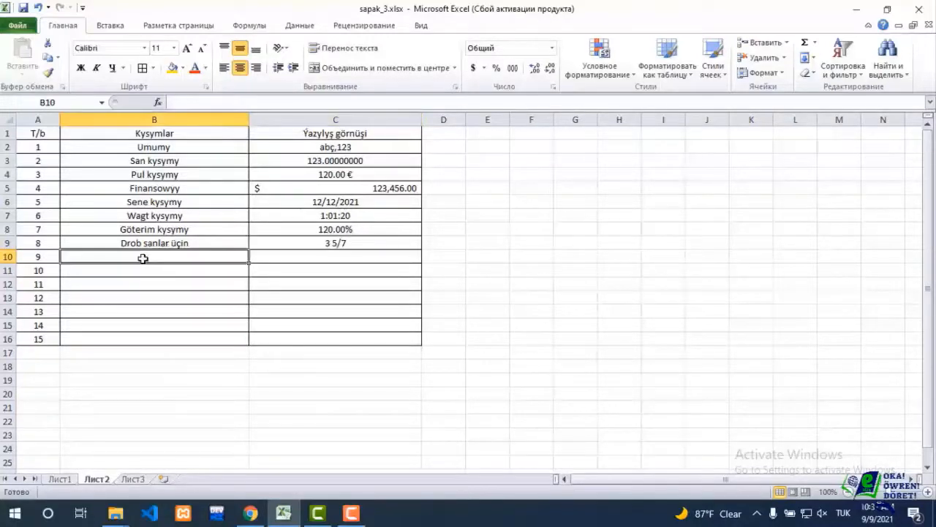
pyautogui.click(552, 49)
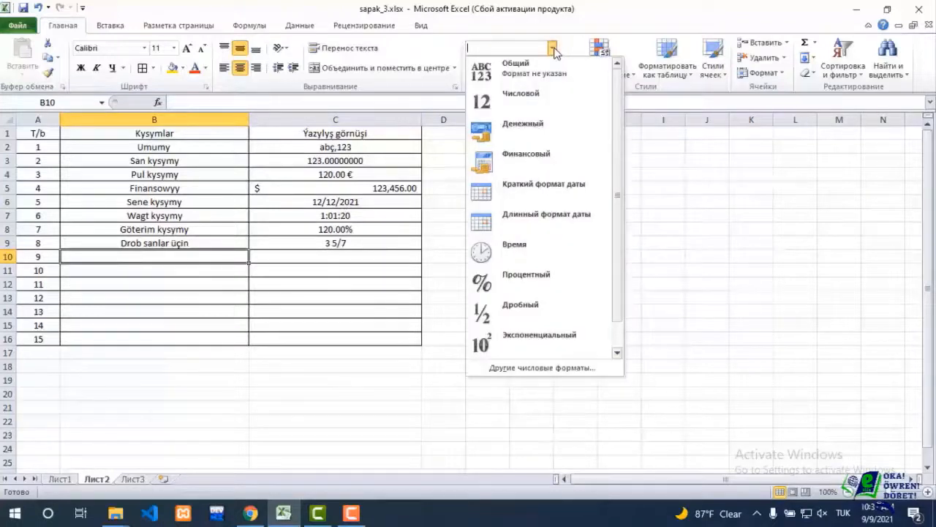
pyautogui.click(554, 48)
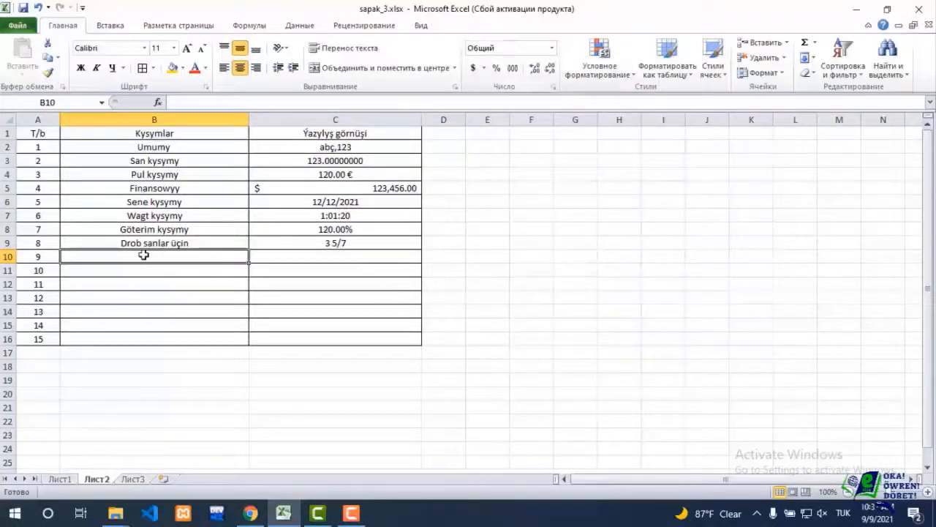
pyautogui.write('e')
pyautogui.press('BackSpace')
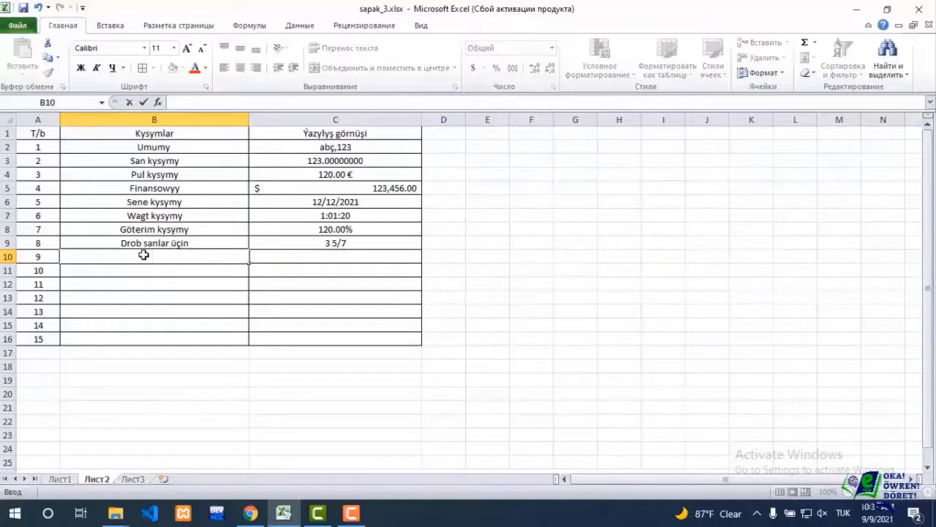
pyautogui.write('Eksponensi')
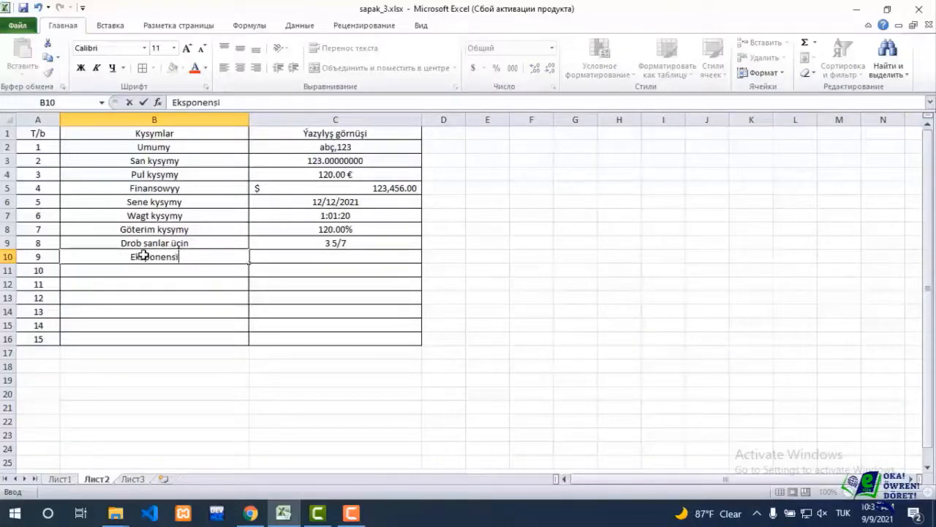
pyautogui.write('al')
# - Format cell C10 as Экспоненциальный and enter the sample value 1000
pyautogui.click(338, 259)
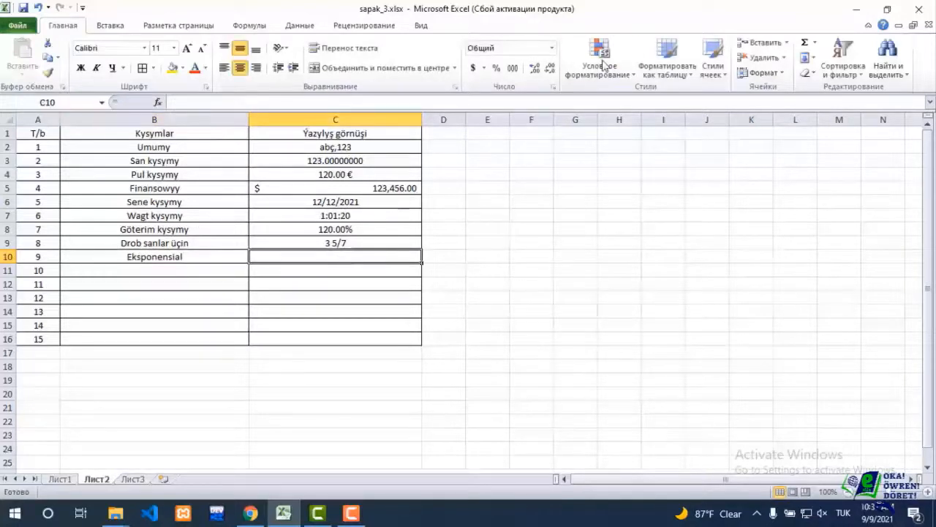
pyautogui.click(552, 49)
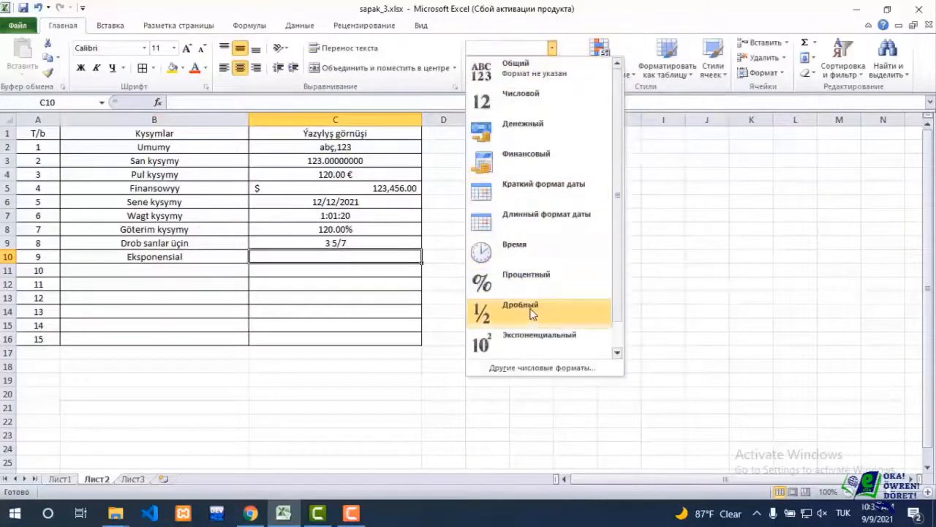
pyautogui.click(605, 335)
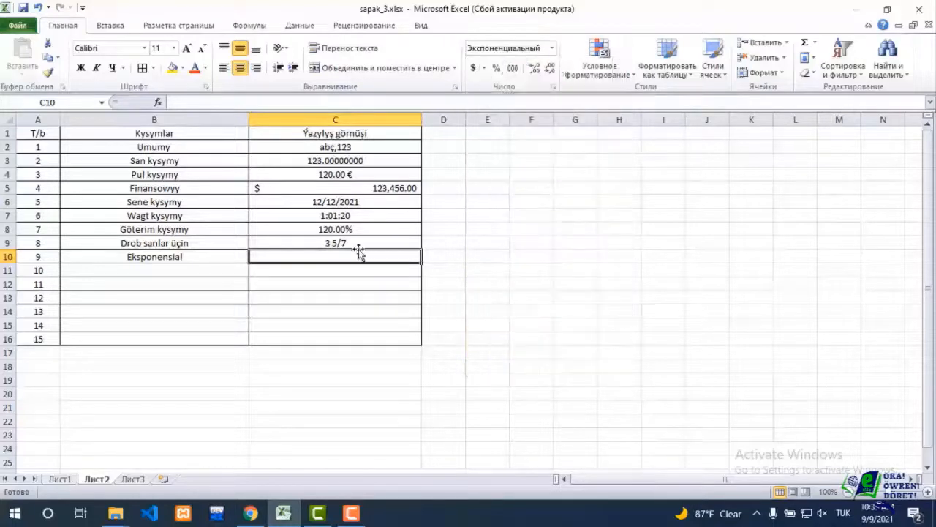
pyautogui.write('1000')
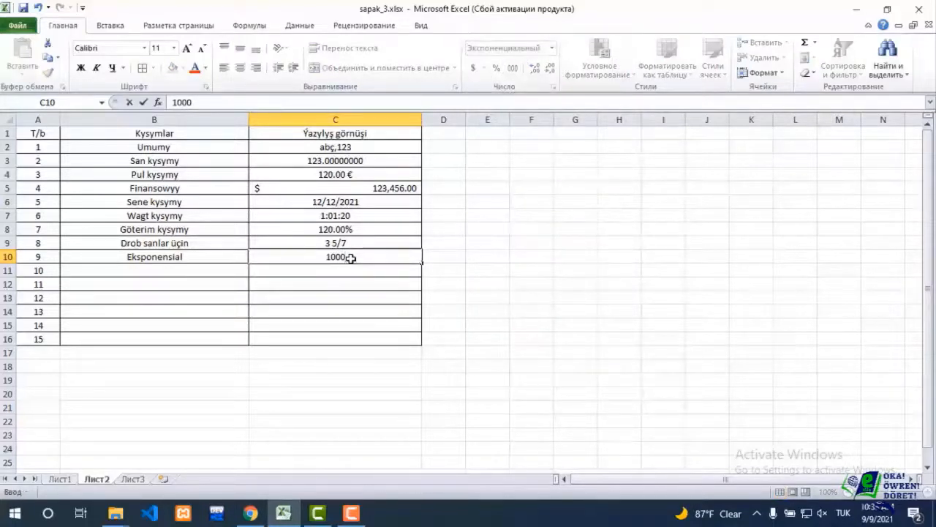
pyautogui.press('Return')
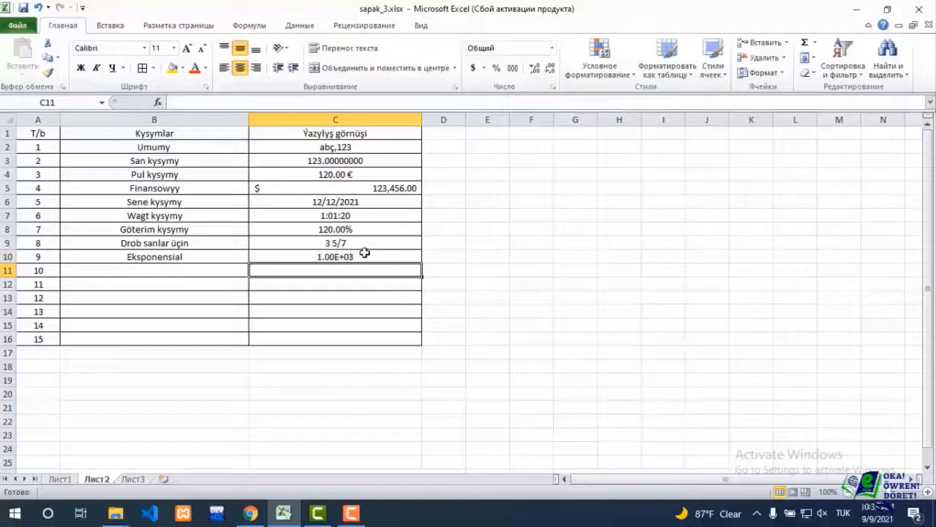
# - Replace the sample value in cell C10 with 0.001
pyautogui.click(361, 255)
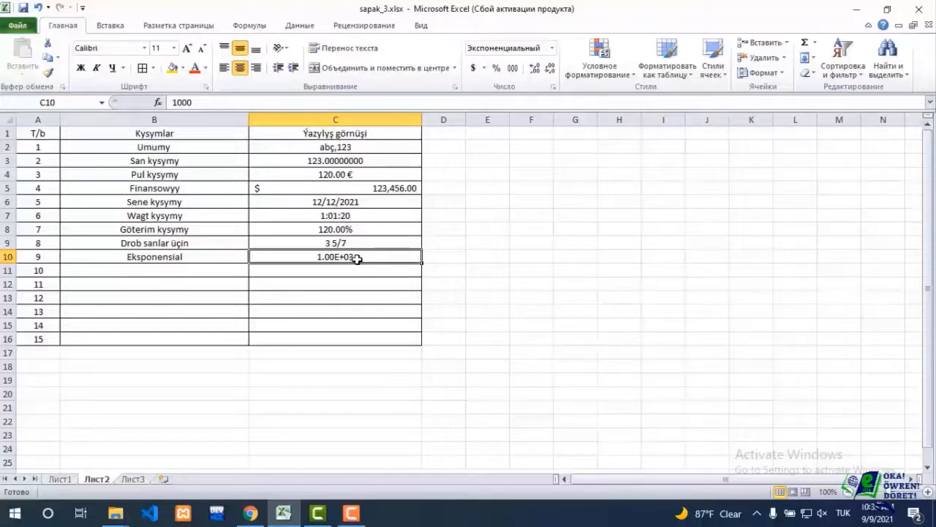
pyautogui.write('0.001')
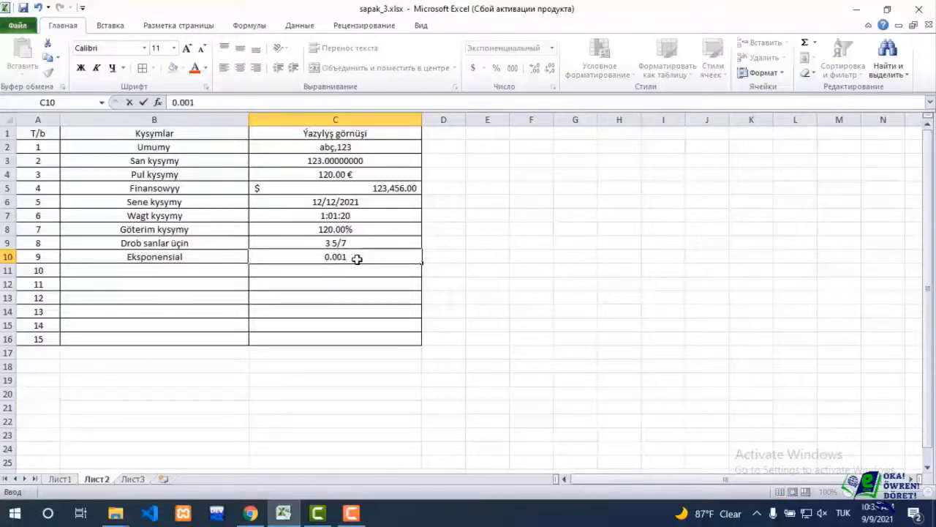
pyautogui.press('Return')
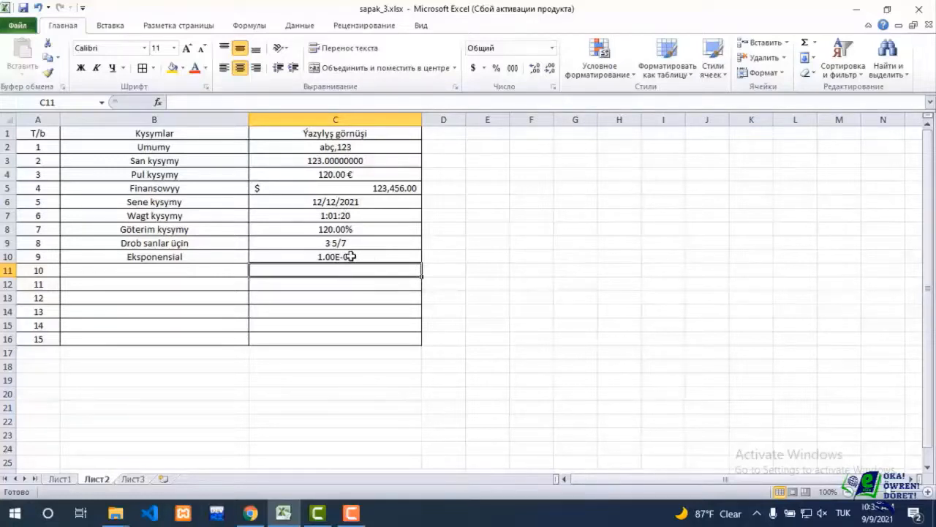
# - Enter the category name "Tekst ýazmak üçin" in cell B11, checking it against the available number formats
pyautogui.click(170, 270)
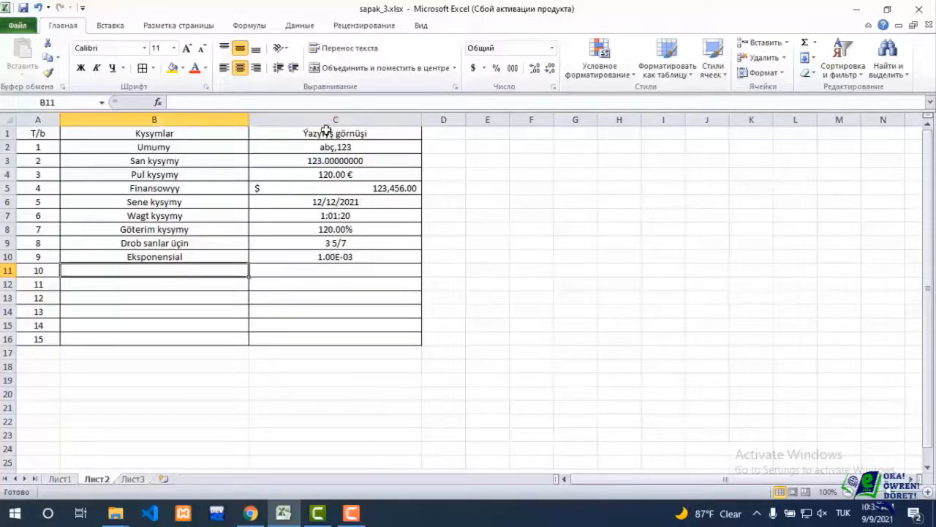
pyautogui.click(552, 48)
pyautogui.scroll(-1, 617, 147)
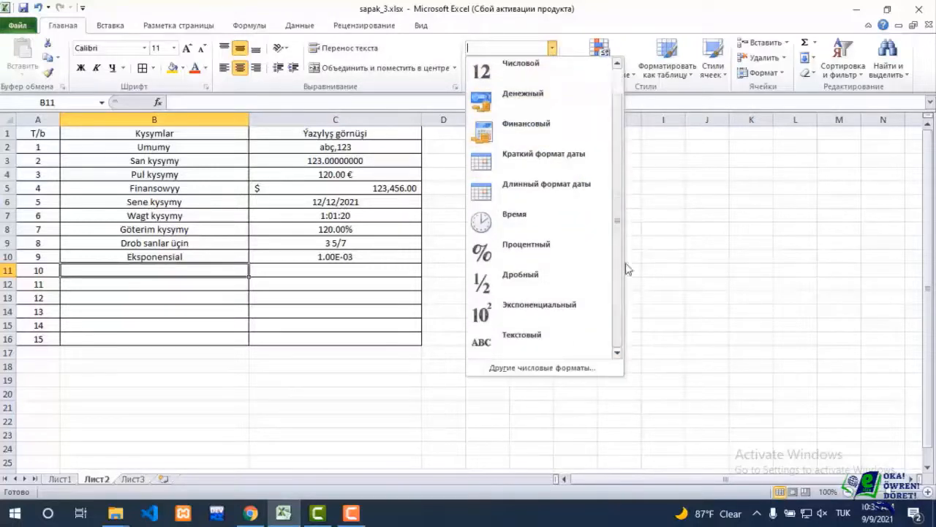
pyautogui.click(196, 265)
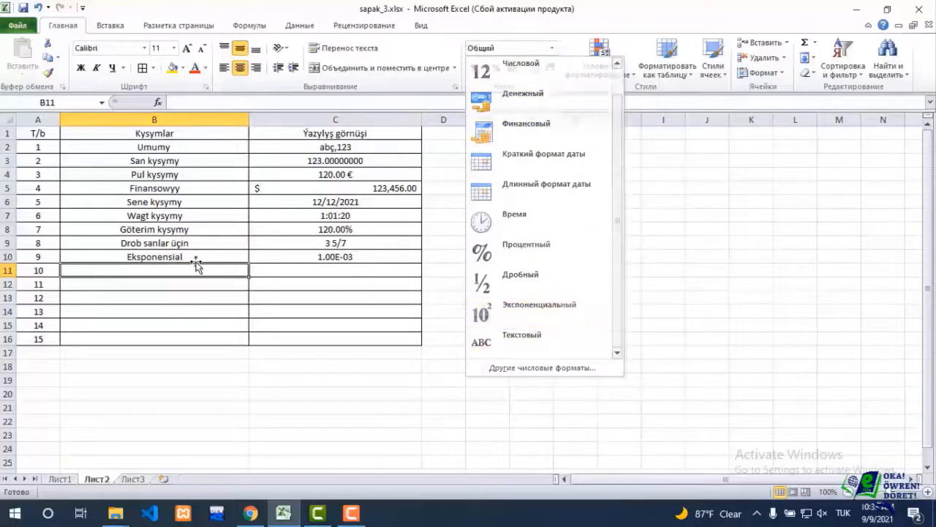
pyautogui.write('Te')
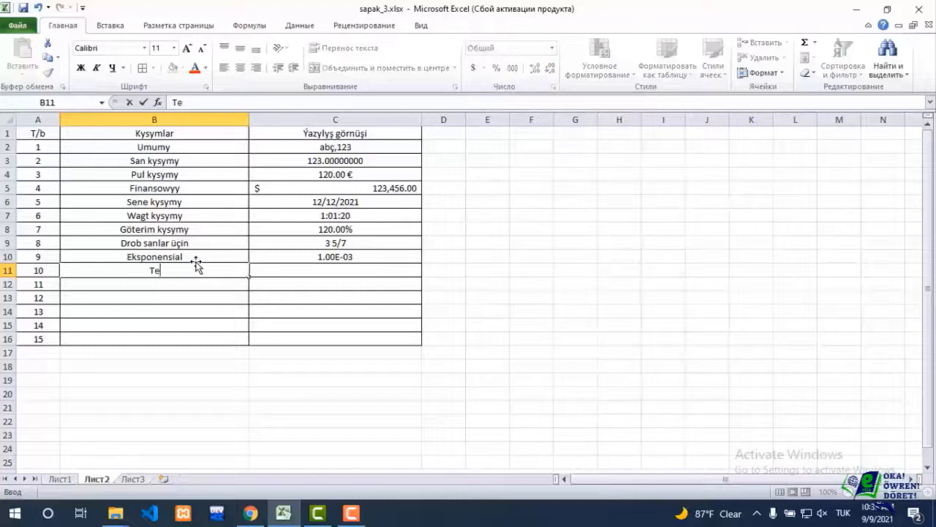
pyautogui.write('ýazmak üçin')
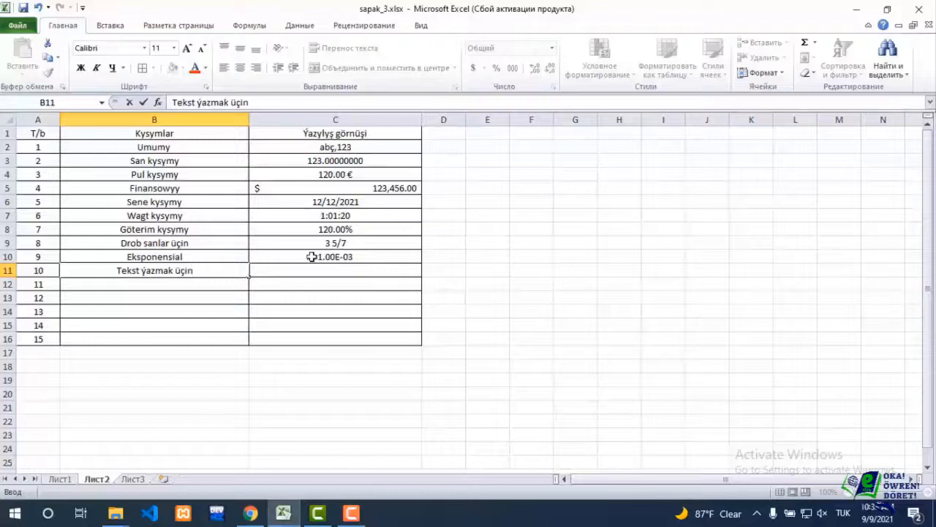
# - Format cell C11 as Текстовый and enter the sample text "abçdefg"
pyautogui.click(356, 269)
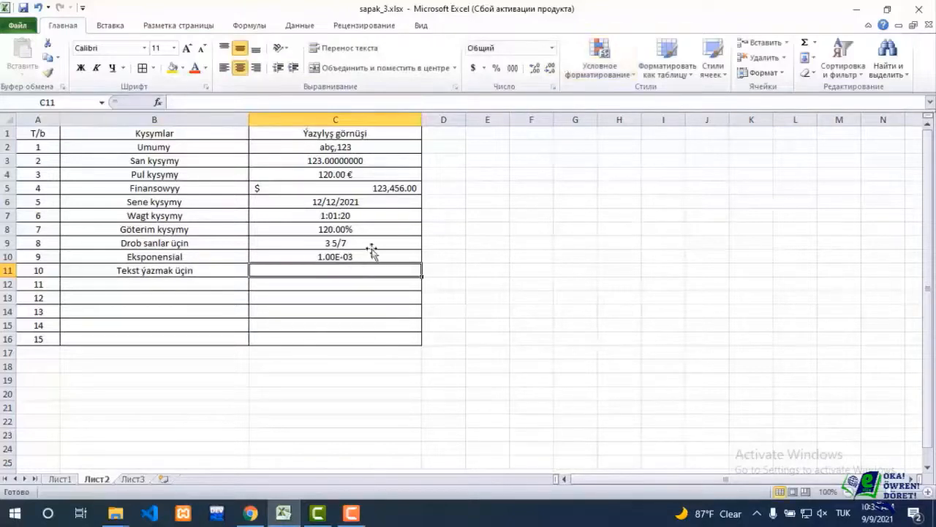
pyautogui.click(553, 49)
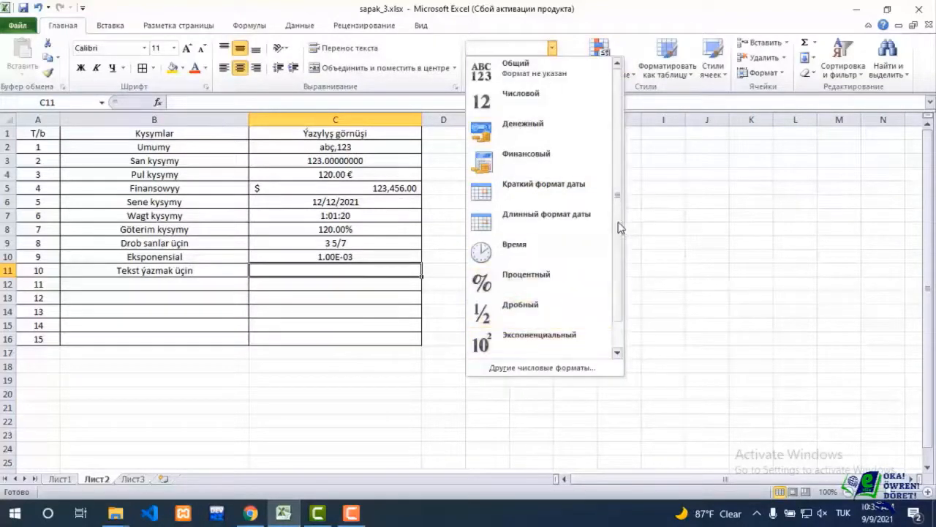
pyautogui.scroll(-1, 619, 228)
pyautogui.click(539, 334)
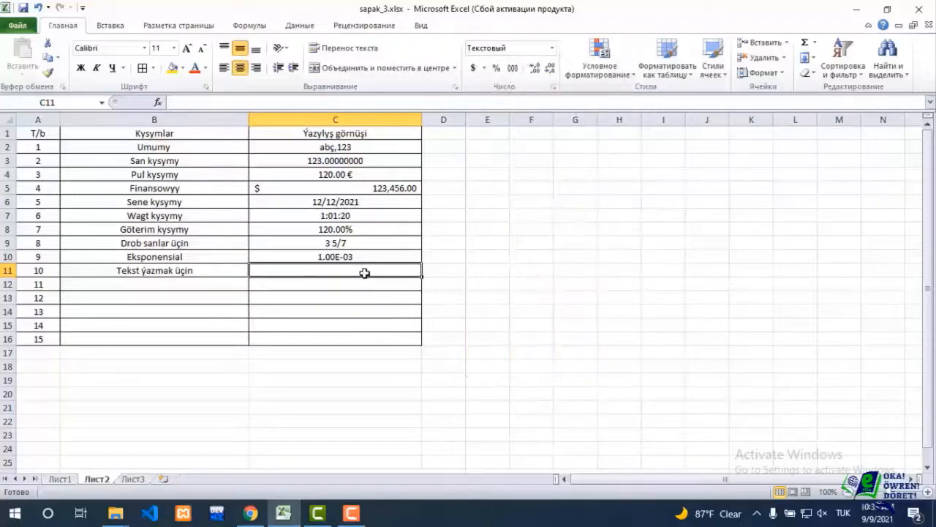
pyautogui.write('abç')
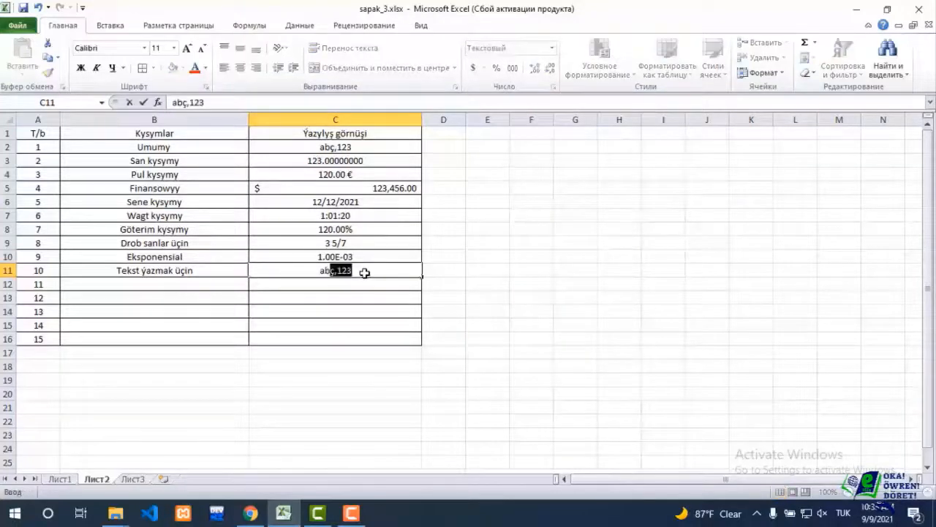
pyautogui.write('defg')
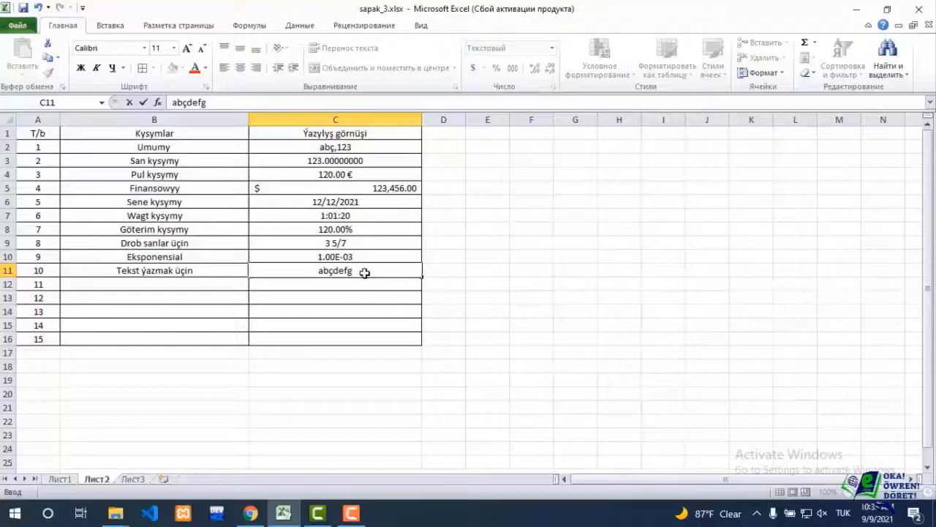